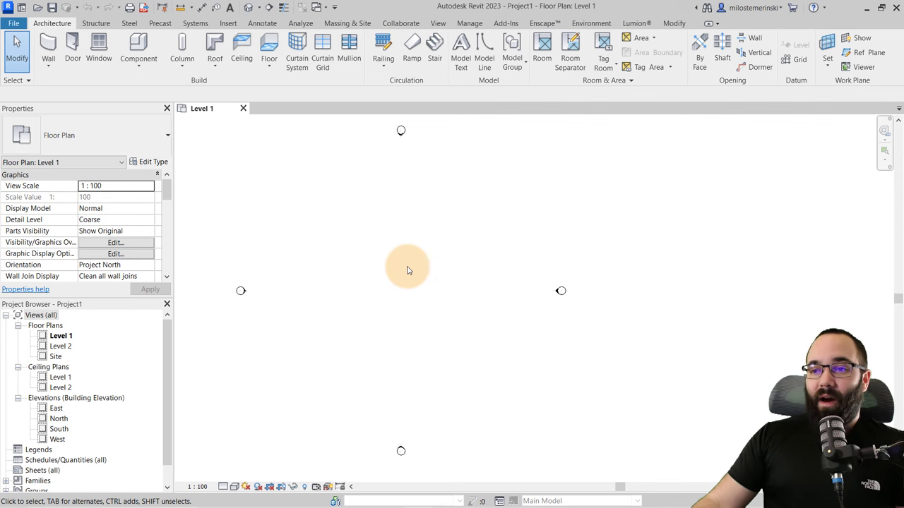
# Step: Start a new wall using the Curtain Wall: Storefront type
pyautogui.moveTo(433, 285); pyautogui.dragTo(425, 287, button='middle')
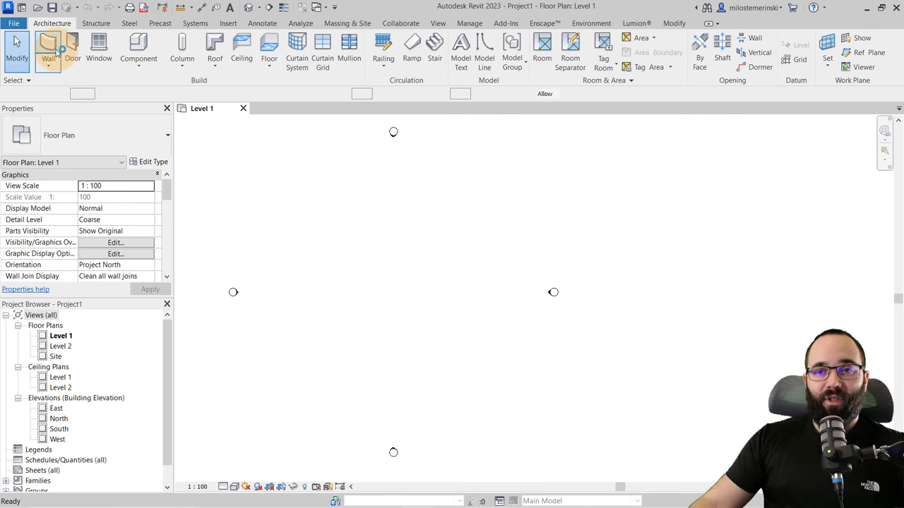
pyautogui.click(56, 53)
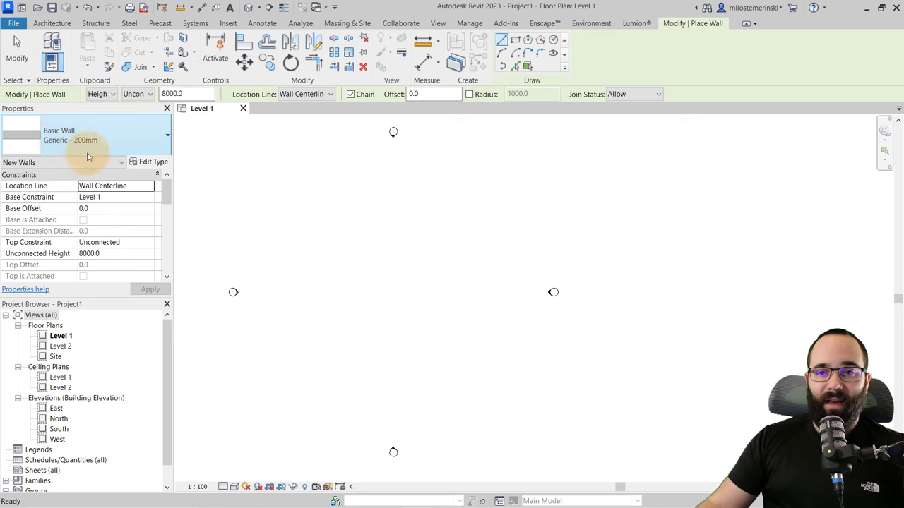
pyautogui.click(88, 154)
pyautogui.scroll(-2, 101, 238)
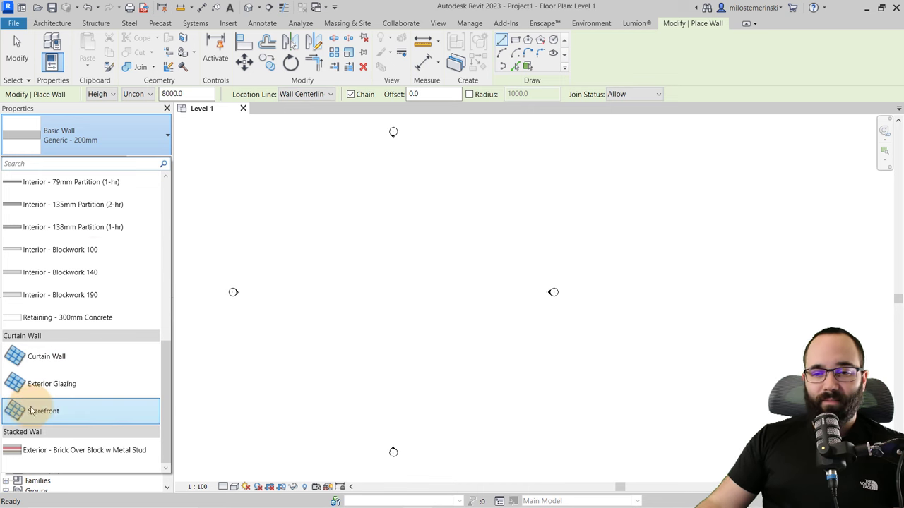
pyautogui.click(42, 411)
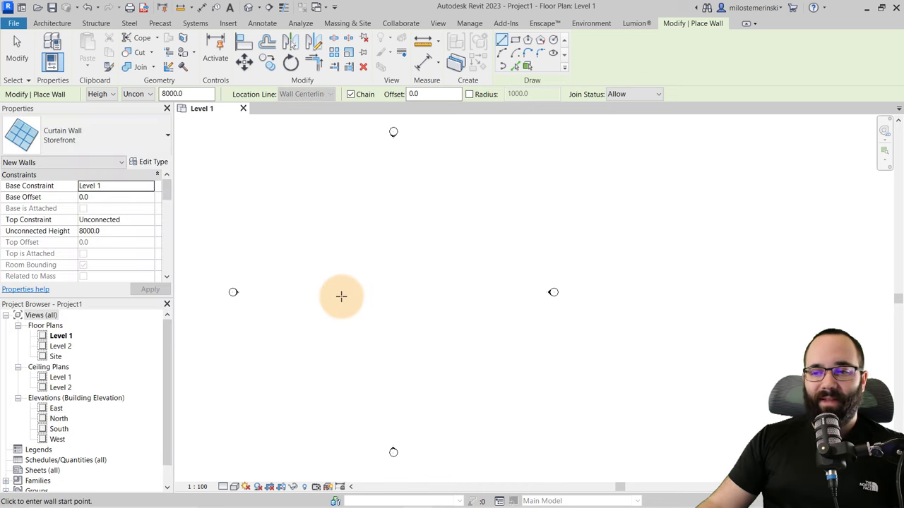
# Step: Draw the L-shaped storefront wall: a vertical leg, then a 3600 horizontal leg
pyautogui.click(370, 259)
pyautogui.scroll(5, 370, 290)
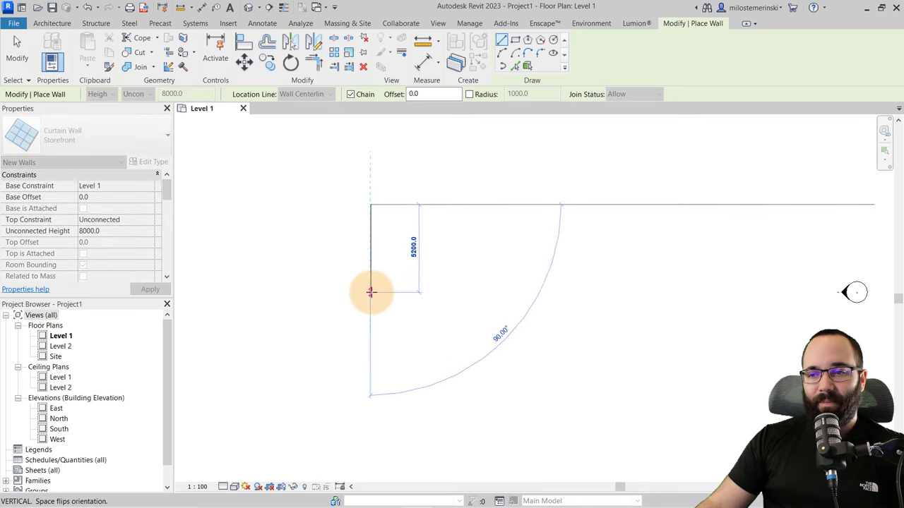
pyautogui.click(370, 289)
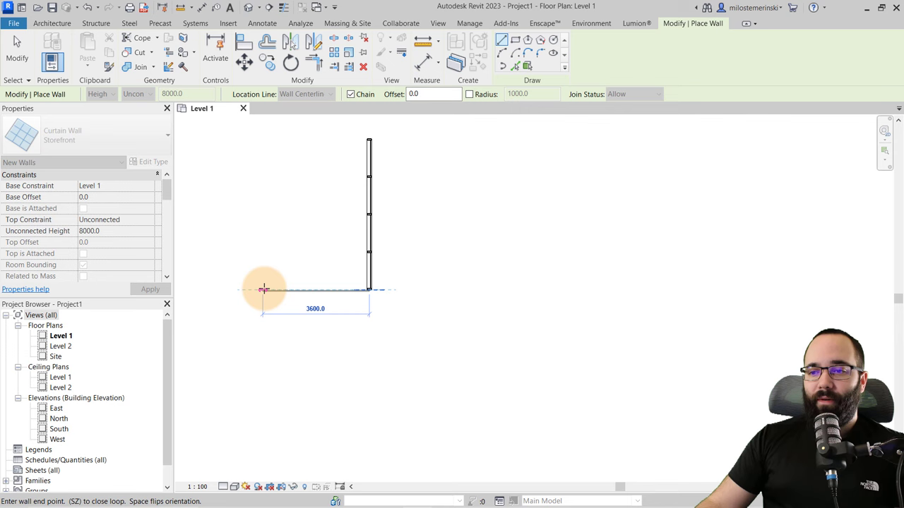
pyautogui.click(263, 290)
pyautogui.press('Escape')
pyautogui.press('Escape')
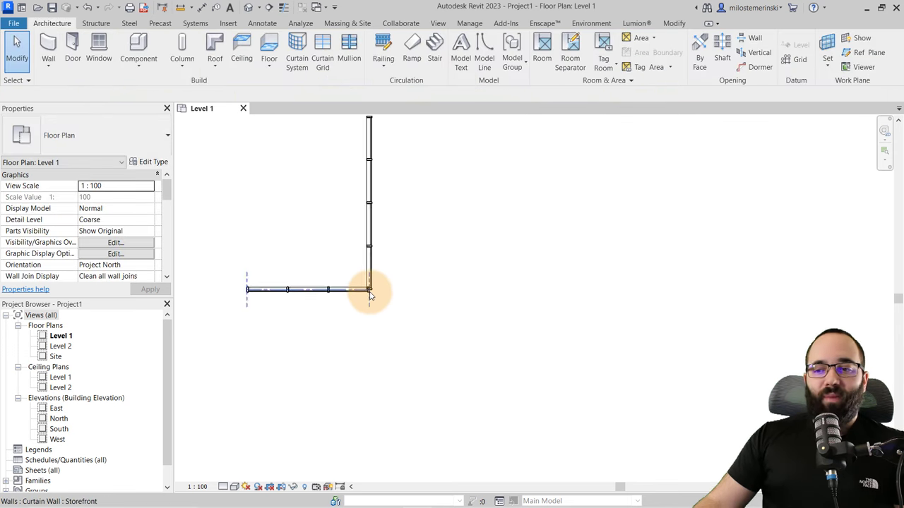
# Step: Zoom into the storefront corner's overlapping mullions and set the Level 1 plan scale to 1:20
pyautogui.scroll(3, 370, 293)
pyautogui.click(291, 289)
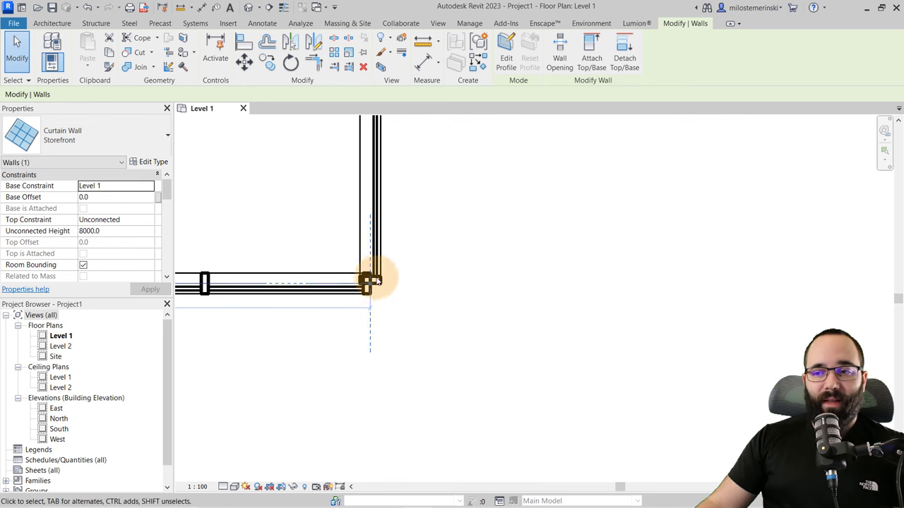
pyautogui.scroll(1, 365, 281)
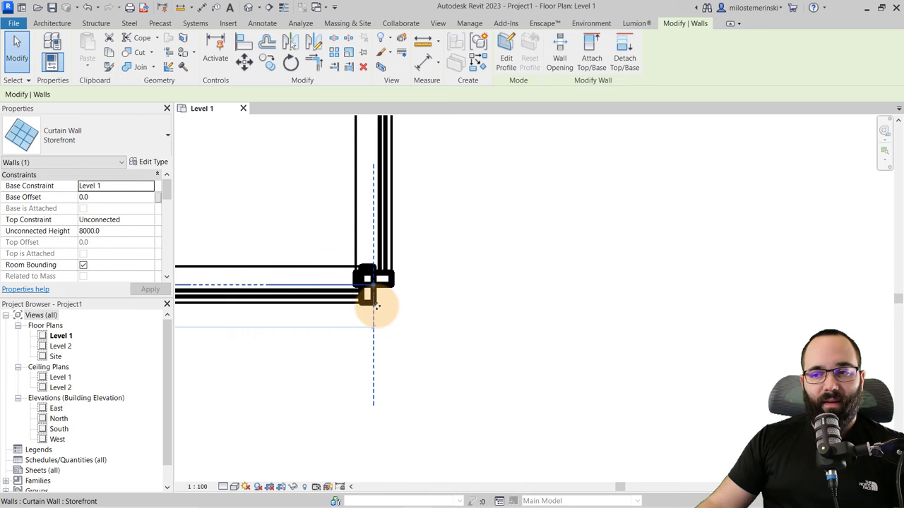
pyautogui.press('Escape')
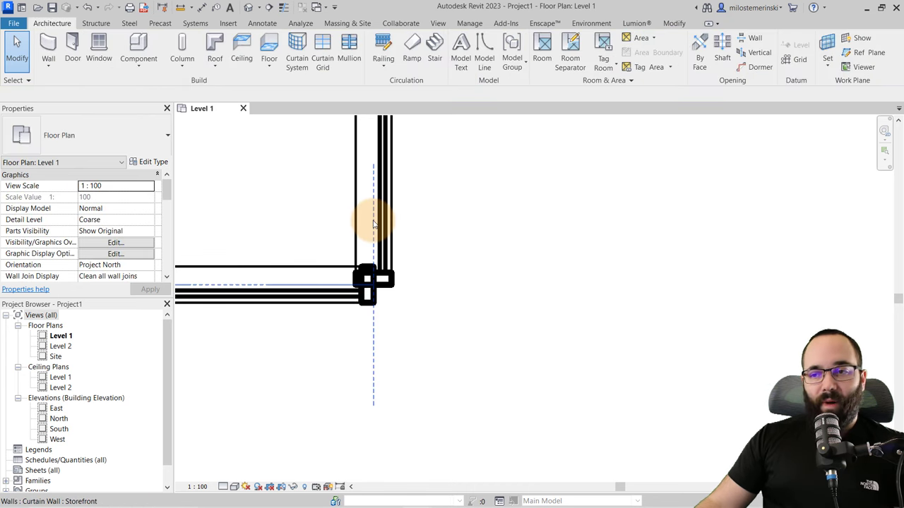
pyautogui.click(378, 281)
pyautogui.scroll(1, 379, 279)
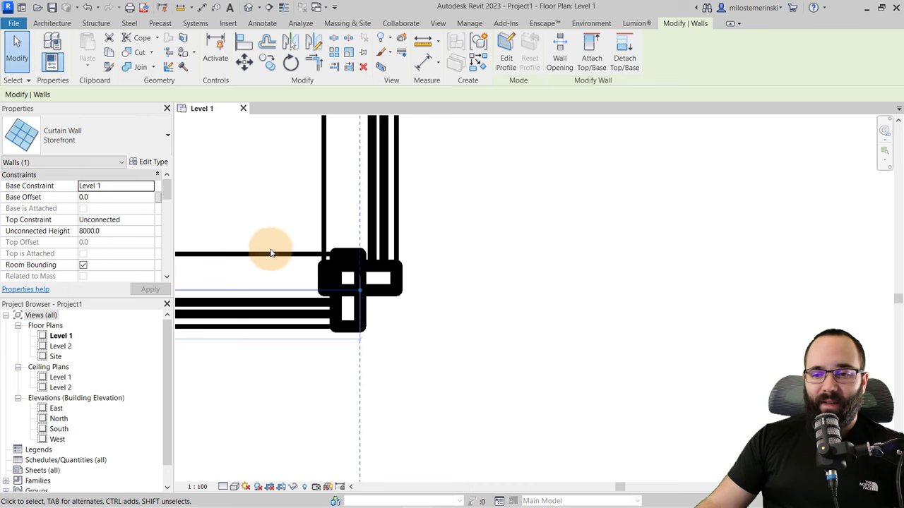
pyautogui.click(195, 486)
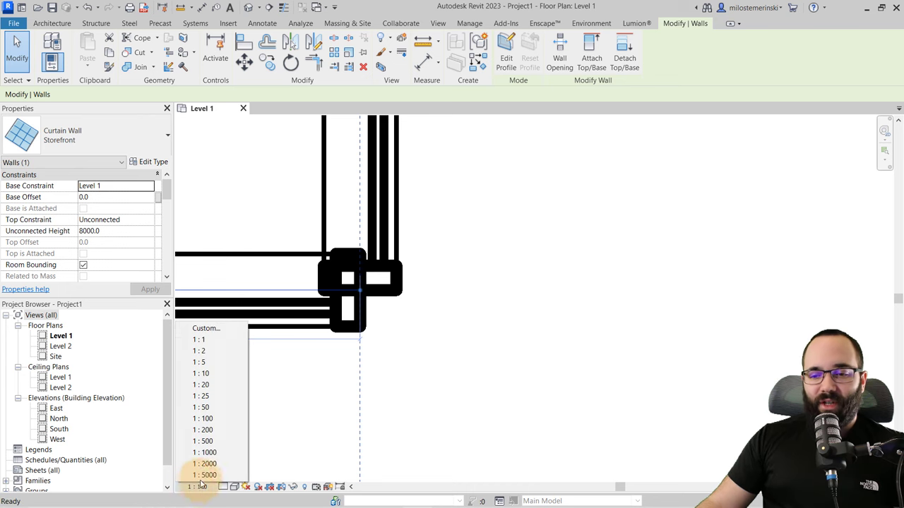
pyautogui.click(212, 385)
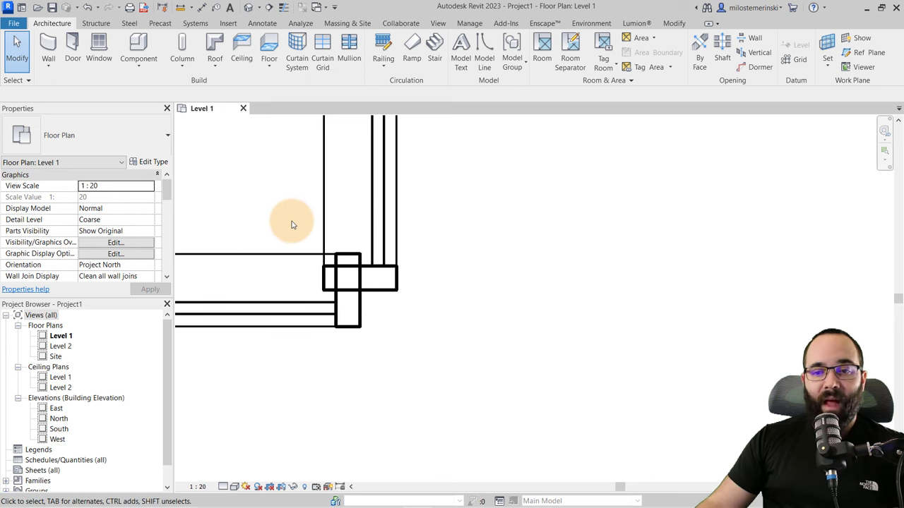
# Step: Open the default 3D view and orbit and zoom to the storefront corner
pyautogui.click(250, 8)
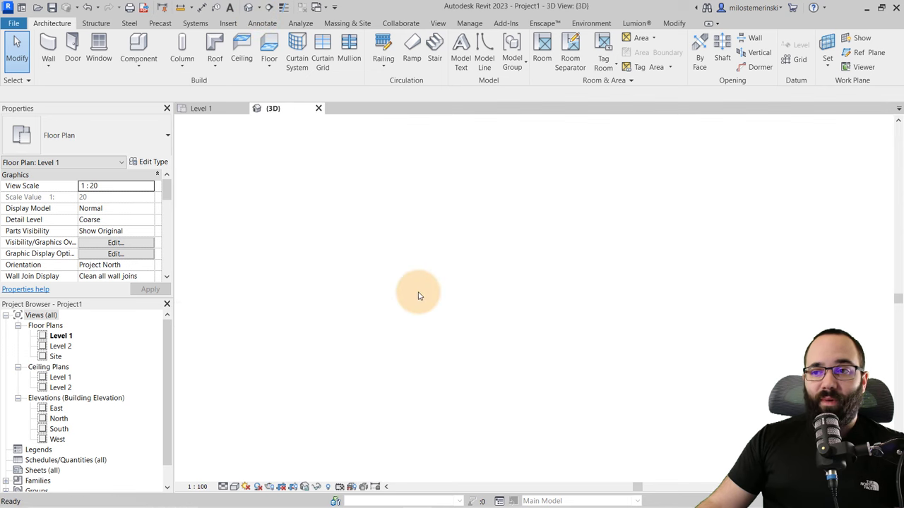
pyautogui.keyDown('shift'); pyautogui.moveTo(510, 333); pyautogui.dragTo(490, 314, button='middle'); pyautogui.keyUp('shift')
pyautogui.scroll(3, 511, 305)
pyautogui.scroll(3, 512, 306)
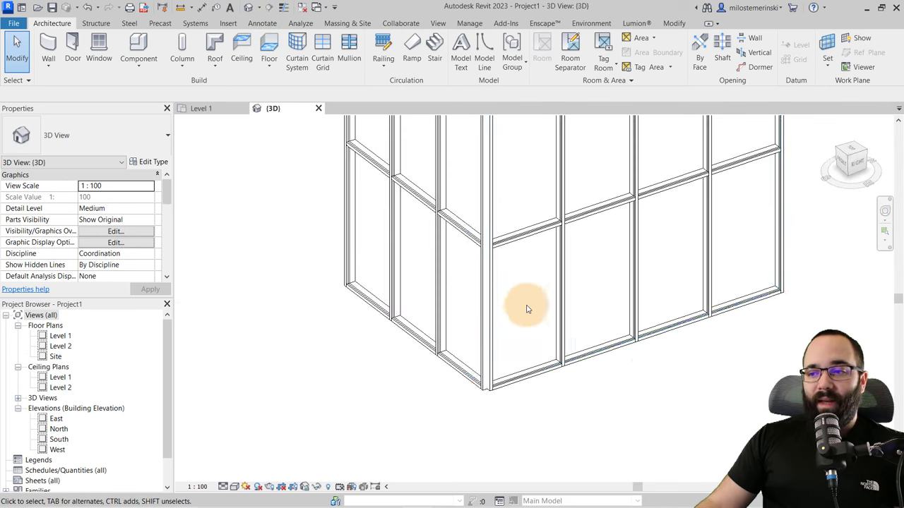
pyautogui.scroll(3, 472, 381)
pyautogui.moveTo(482, 387); pyautogui.dragTo(430, 395, button='middle')
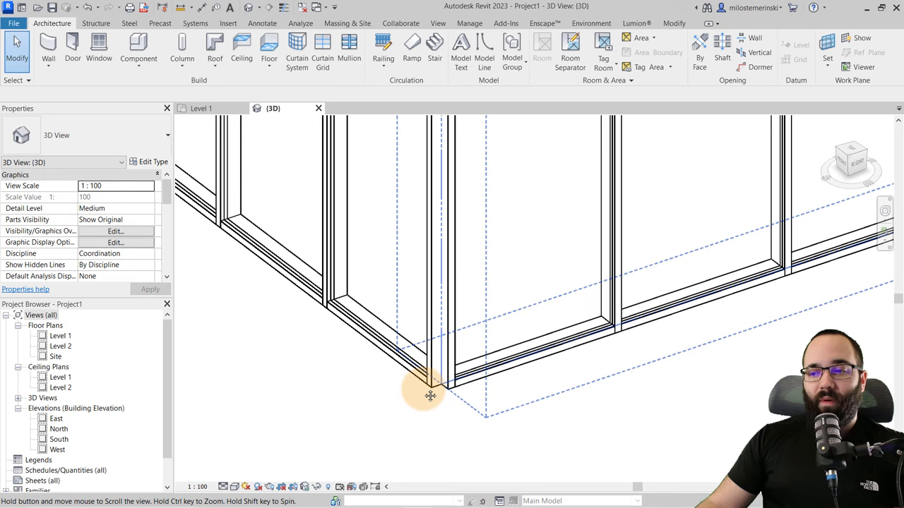
# Step: Set the 3D view's visual style to Shaded and adjust the corner angle
pyautogui.click(234, 487)
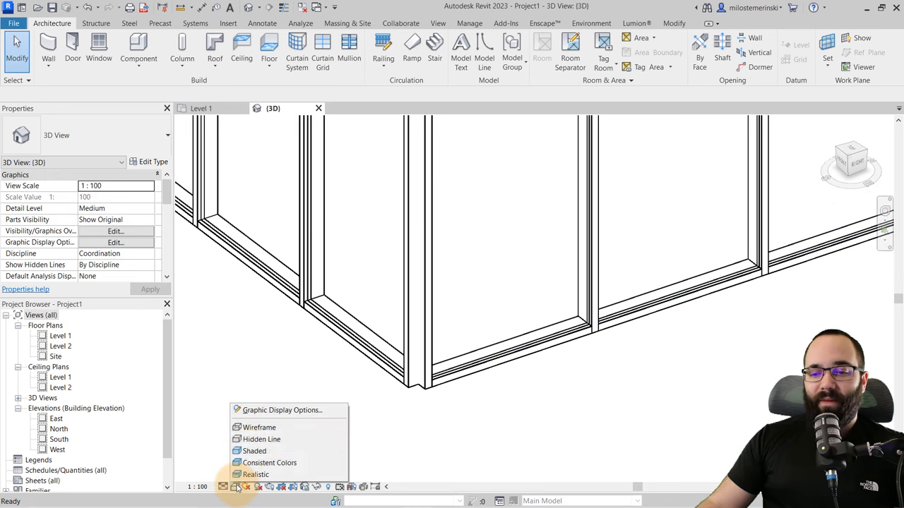
pyautogui.click(252, 451)
pyautogui.scroll(4, 423, 395)
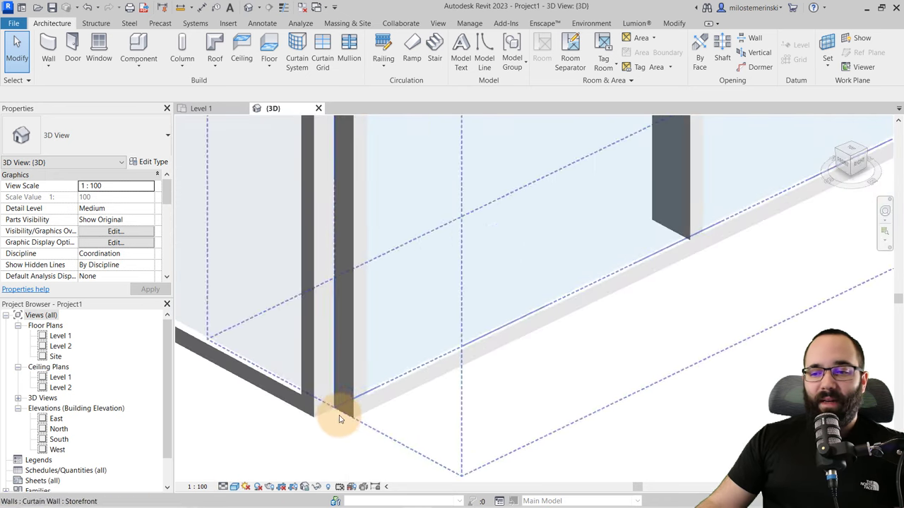
pyautogui.scroll(-6, 332, 424)
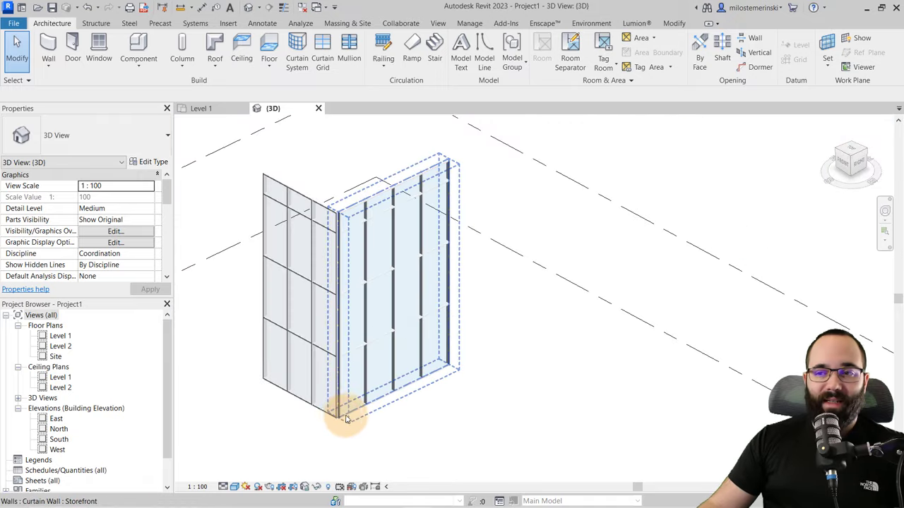
pyautogui.keyDown('shift'); pyautogui.moveTo(406, 420); pyautogui.dragTo(365, 417, button='middle'); pyautogui.keyUp('shift')
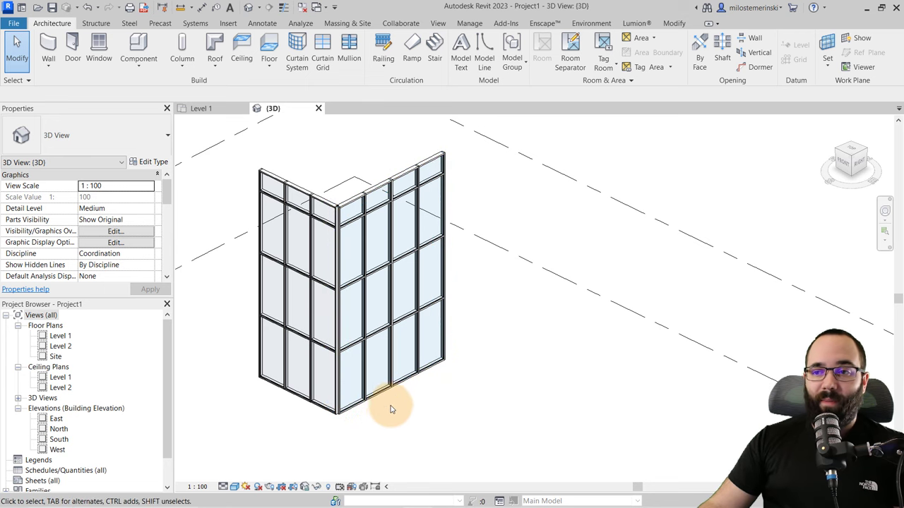
pyautogui.scroll(3, 338, 223)
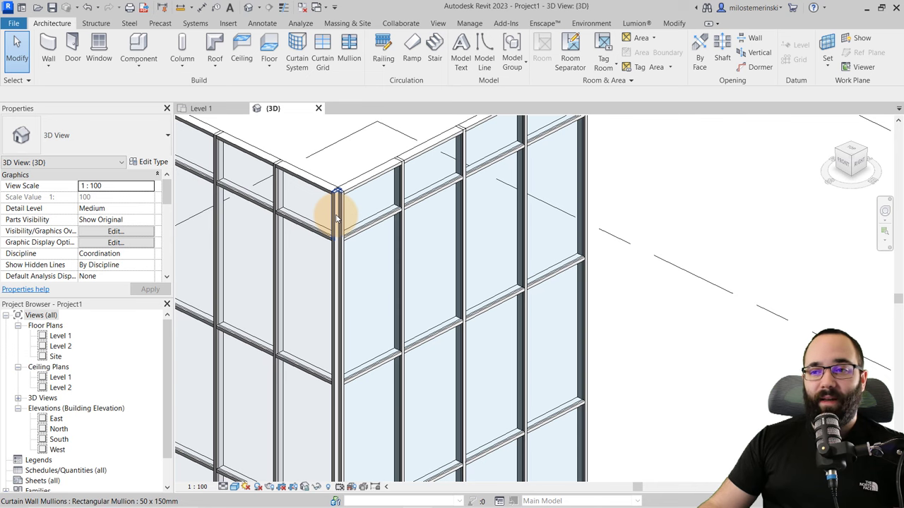
# Step: Select the corner mullion and toggle its join back and forth
pyautogui.click(337, 219)
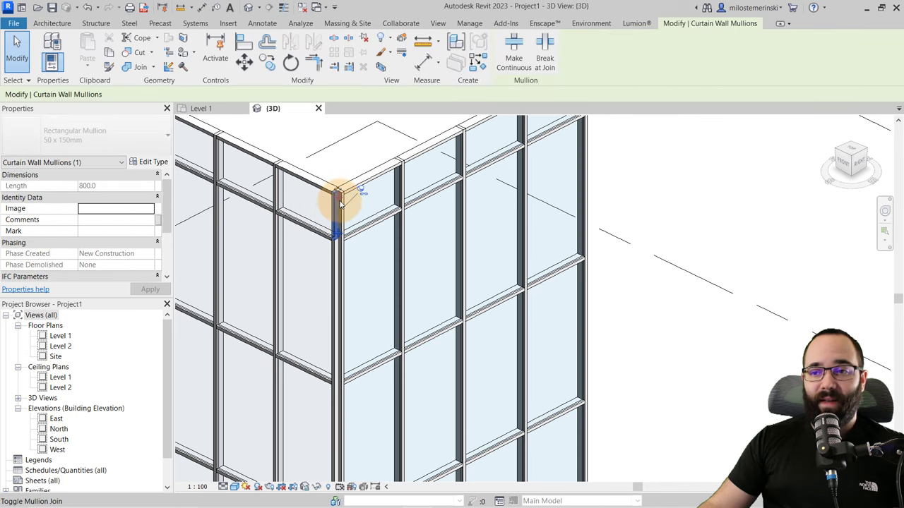
pyautogui.scroll(3, 335, 212)
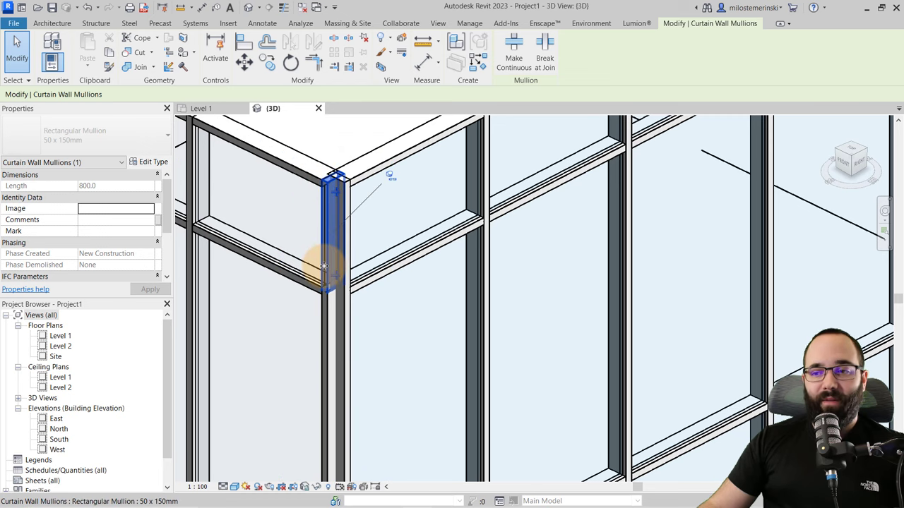
pyautogui.scroll(-3, 324, 258)
pyautogui.click(331, 225)
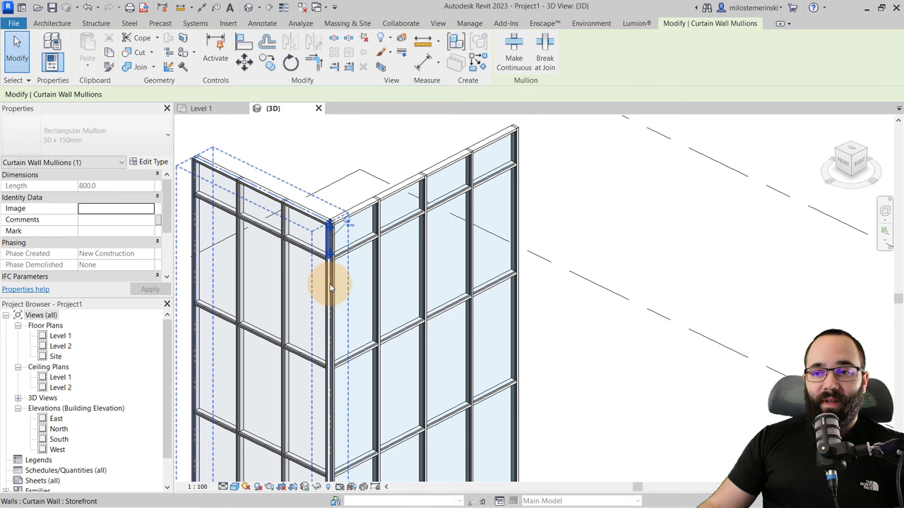
pyautogui.click(331, 225)
pyautogui.scroll(-2, 330, 229)
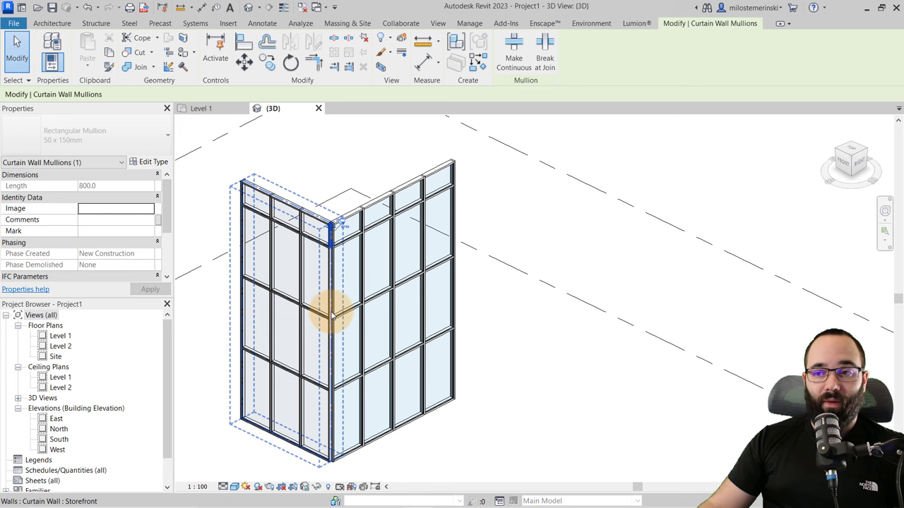
# Step: Select all four mullions on the corner gridline and unpin them
pyautogui.rightClick(288, 172)
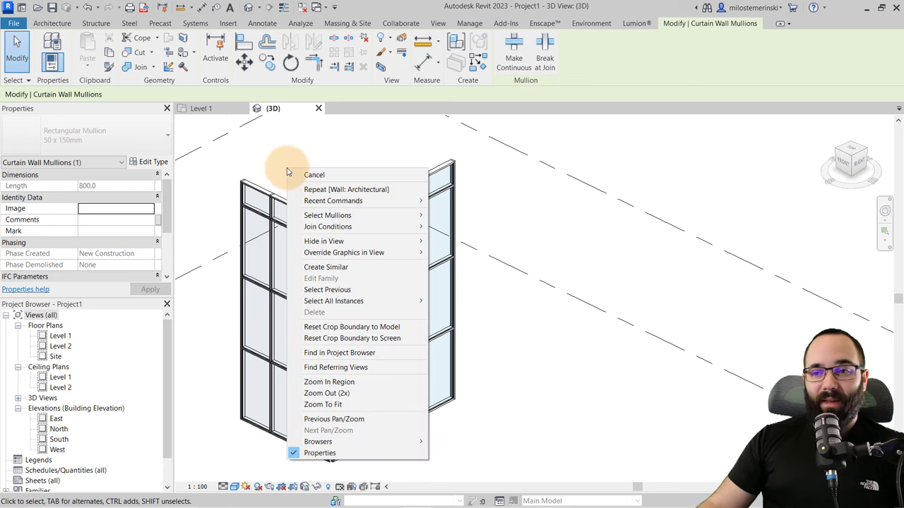
pyautogui.moveTo(320, 220)
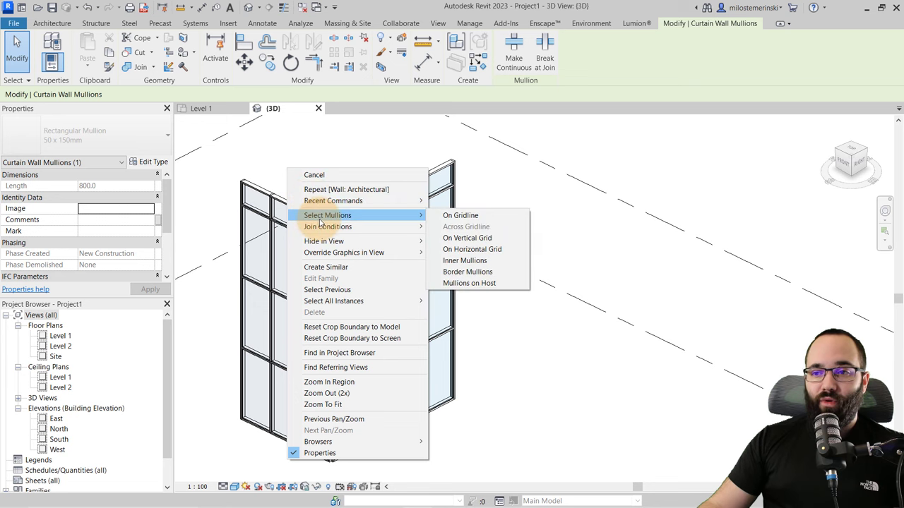
pyautogui.click(467, 219)
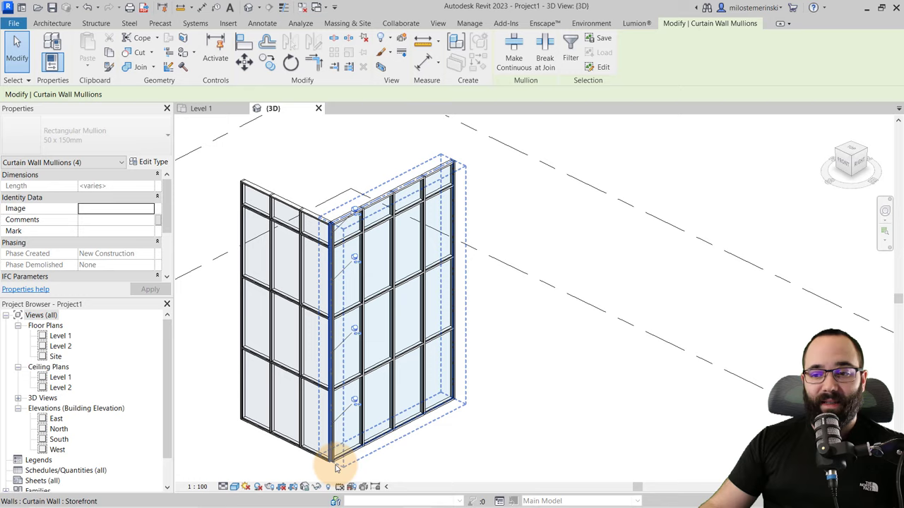
pyautogui.scroll(4, 328, 381)
pyautogui.scroll(-4, 319, 374)
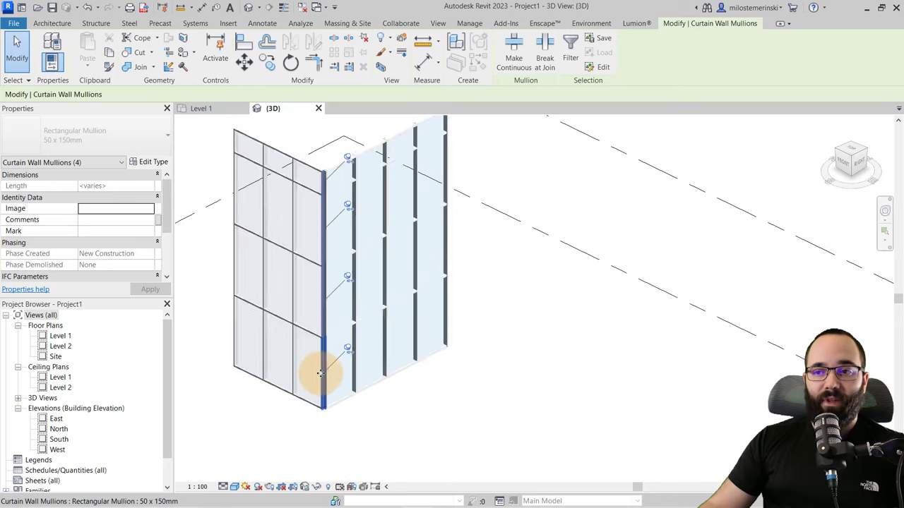
pyautogui.scroll(5, 323, 162)
pyautogui.scroll(-4, 327, 144)
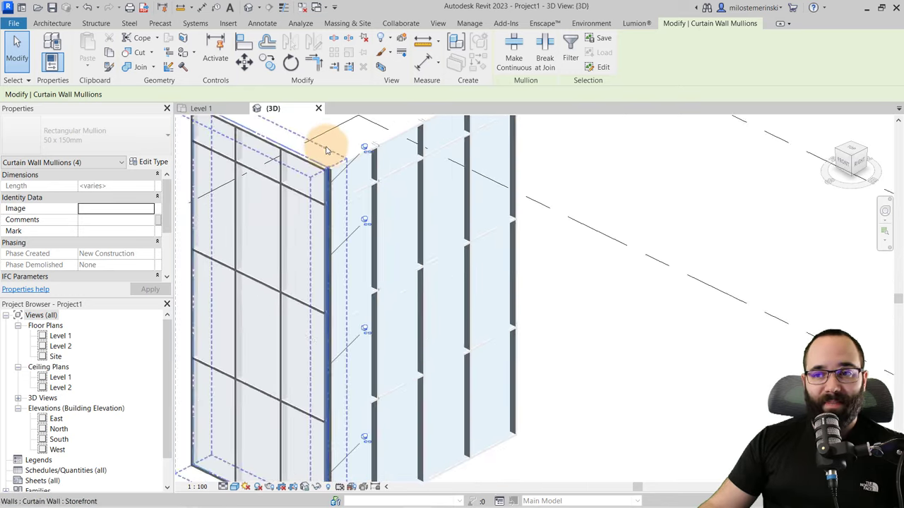
pyautogui.scroll(3, 302, 165)
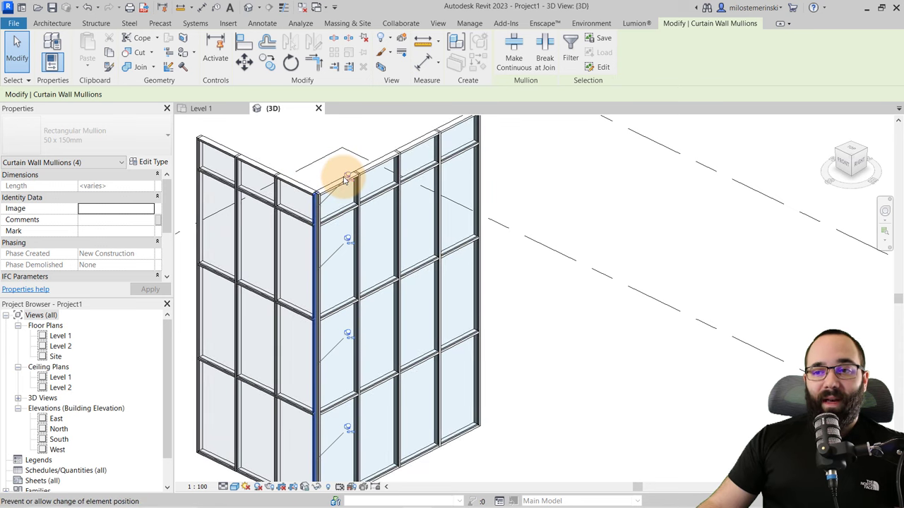
pyautogui.click(364, 42)
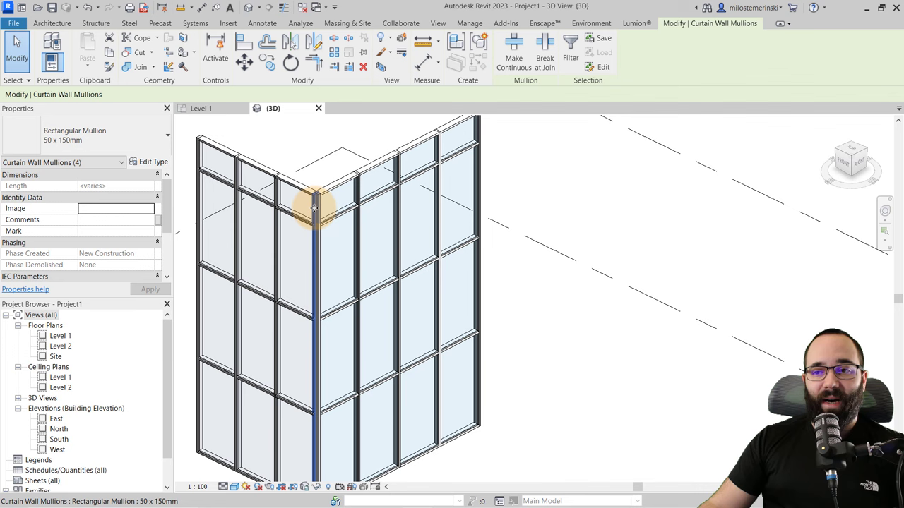
pyautogui.keyDown('shift'); pyautogui.moveTo(316, 223); pyautogui.dragTo(309, 268, button='middle'); pyautogui.keyUp('shift')
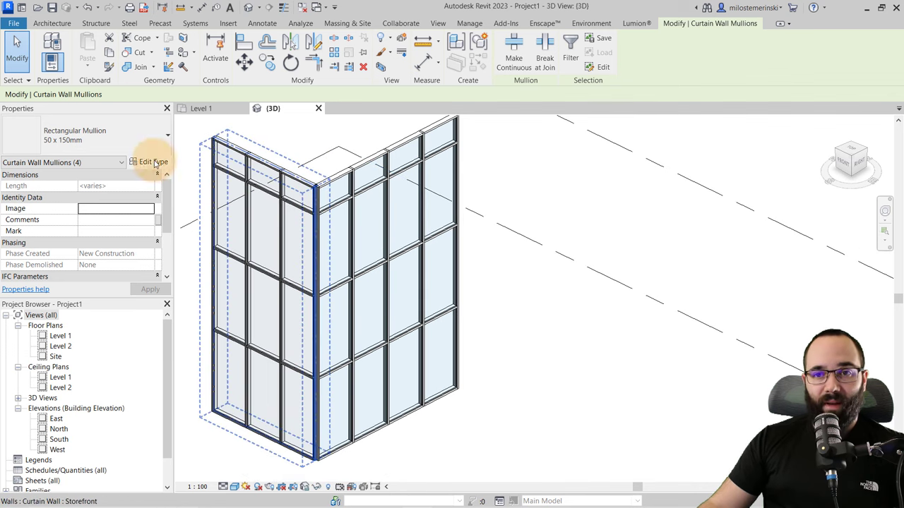
# Step: Assign L Corner Mullion : L Mullion 1 to the corner mullions and move the overlap error aside
pyautogui.click(100, 148)
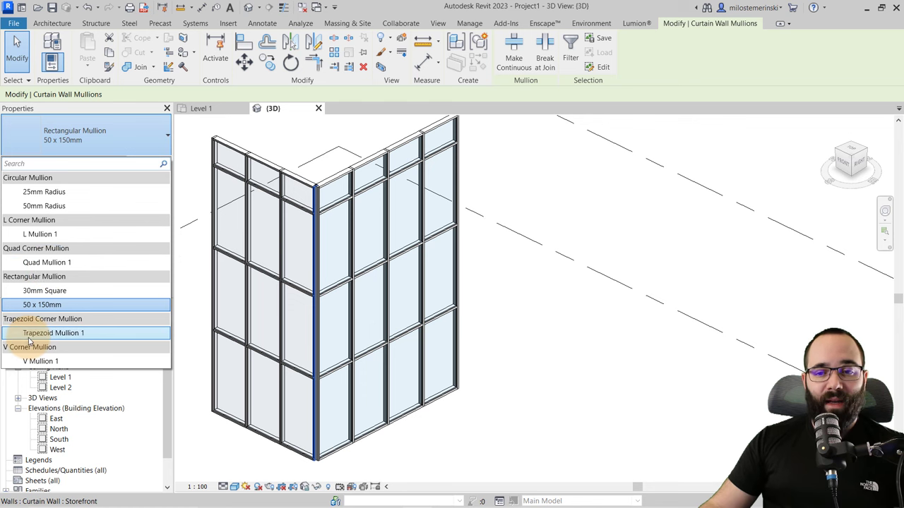
pyautogui.click(40, 234)
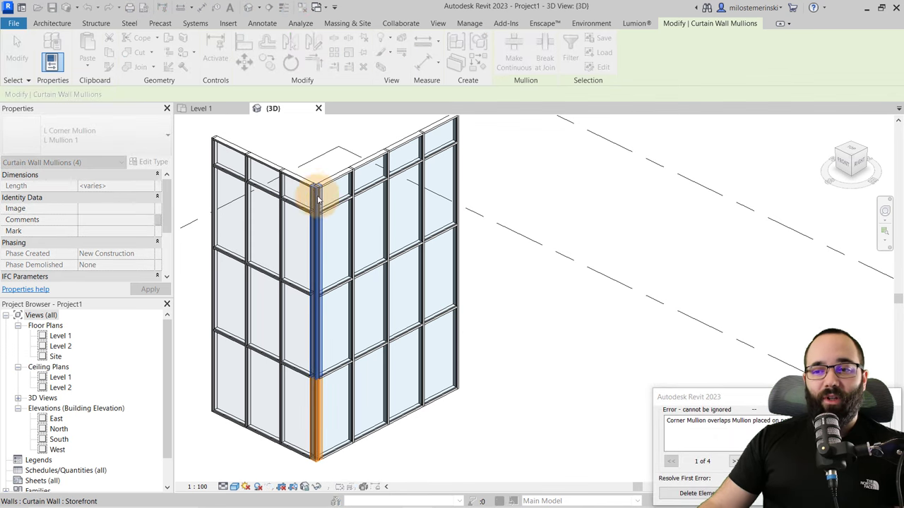
pyautogui.scroll(3, 316, 187)
pyautogui.scroll(-4, 306, 161)
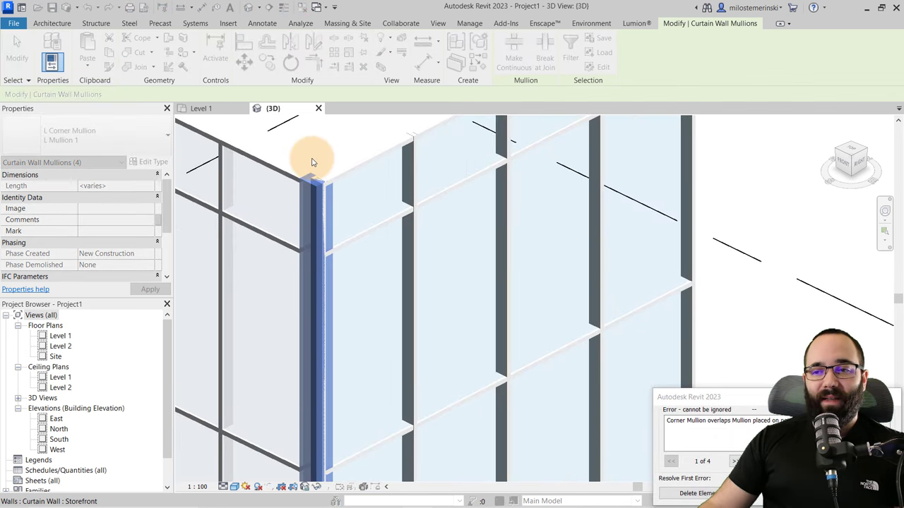
pyautogui.scroll(5, 307, 394)
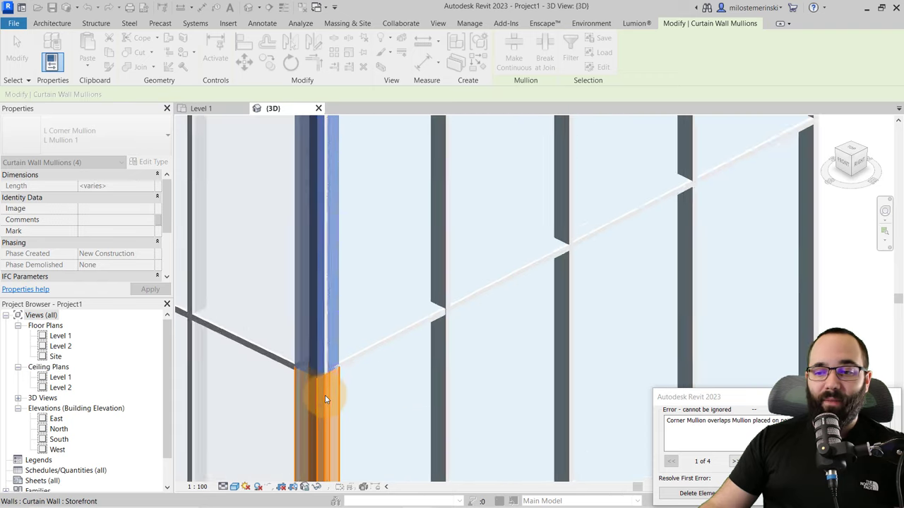
pyautogui.scroll(-3, 322, 385)
pyautogui.scroll(-5, 322, 387)
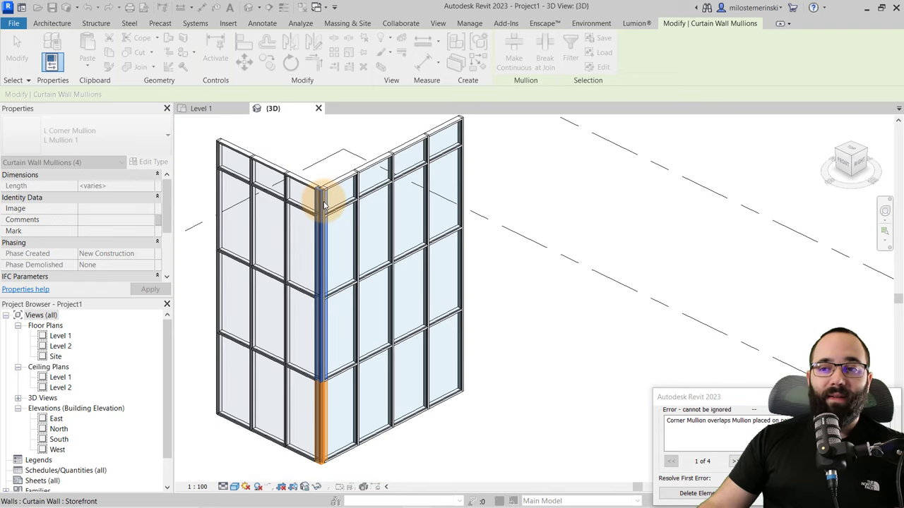
pyautogui.scroll(6, 323, 204)
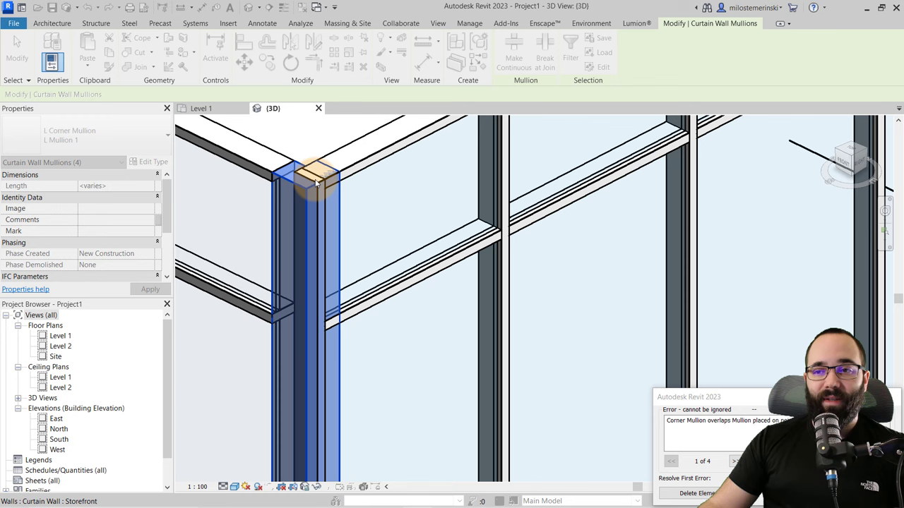
pyautogui.scroll(-1, 316, 184)
pyautogui.moveTo(729, 403); pyautogui.dragTo(279, 177)
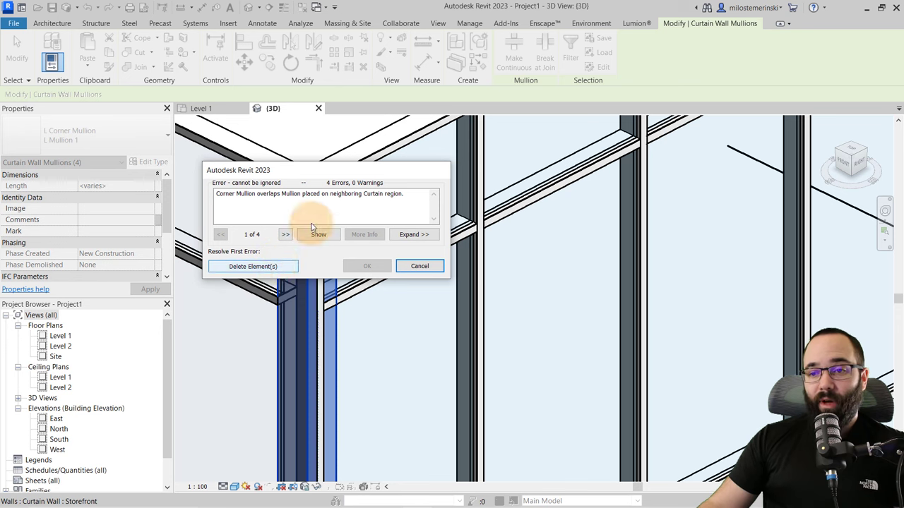
pyautogui.moveTo(292, 172); pyautogui.dragTo(208, 325)
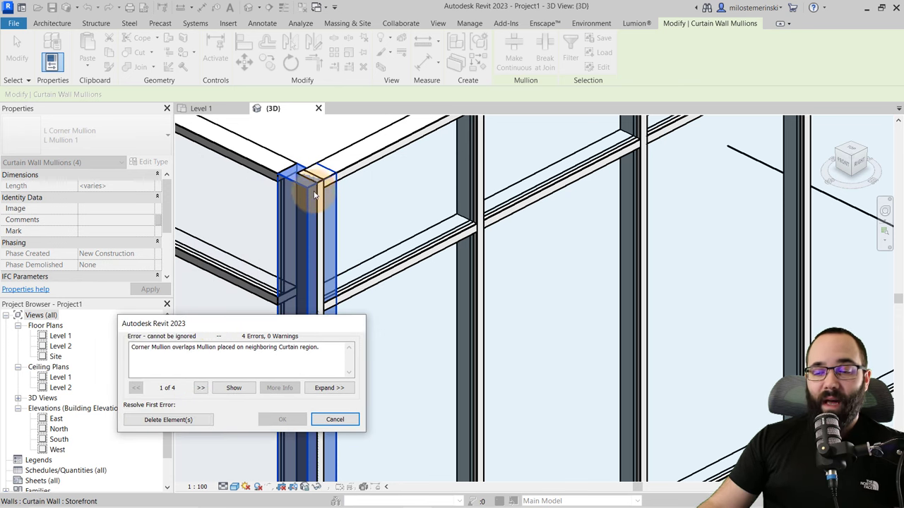
# Step: Delete the overlapping mullions from the error dialog, deselect, and orbit around the L corner mullion
pyautogui.click(170, 421)
pyautogui.scroll(-6, 317, 164)
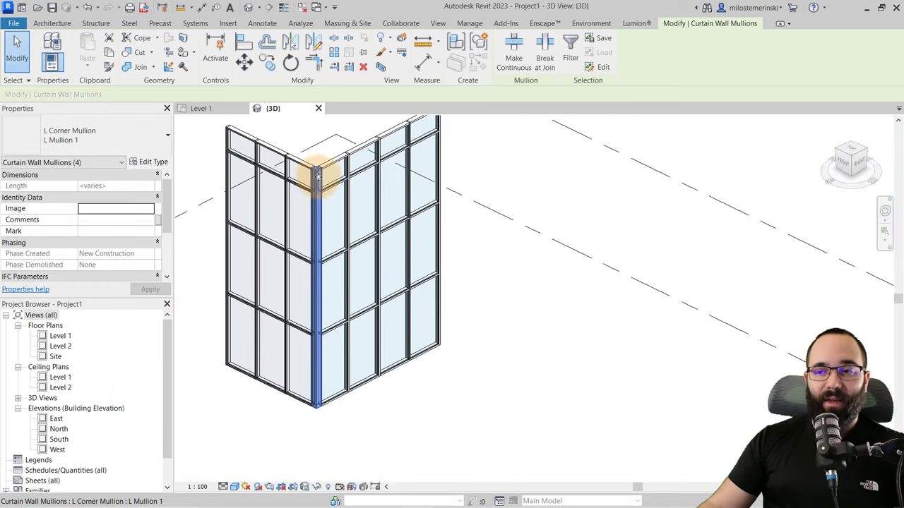
pyautogui.click(319, 427)
pyautogui.scroll(5, 314, 157)
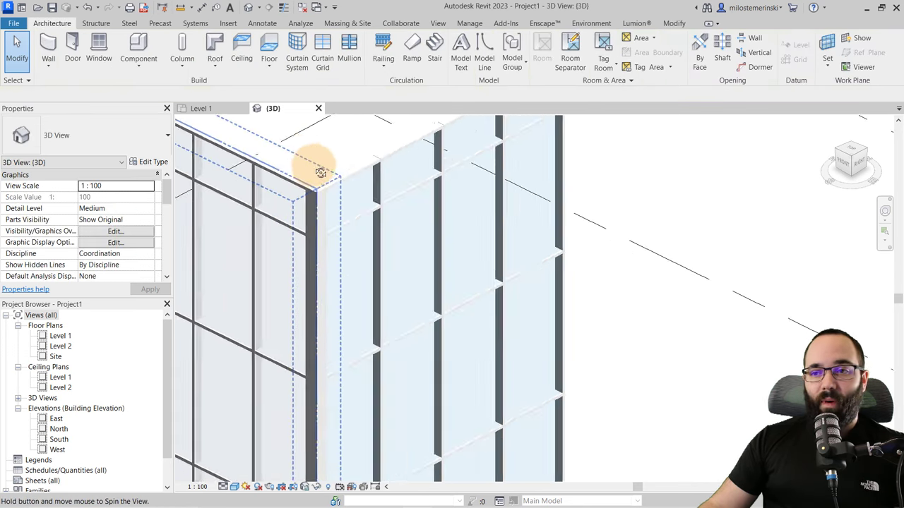
pyautogui.keyDown('shift'); pyautogui.moveTo(320, 172); pyautogui.dragTo(252, 262, button='middle'); pyautogui.keyUp('shift')
pyautogui.scroll(5, 252, 258)
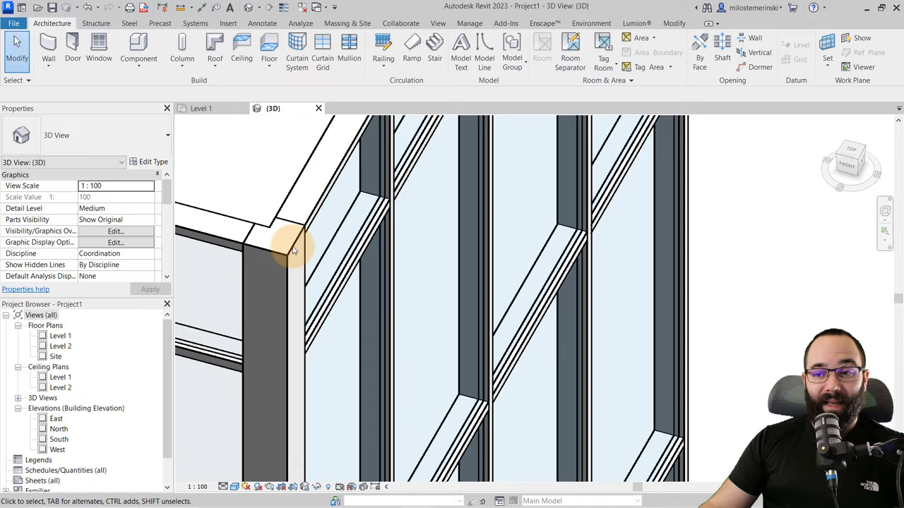
pyautogui.scroll(-6, 294, 250)
pyautogui.keyDown('shift'); pyautogui.moveTo(377, 236); pyautogui.dragTo(313, 252, button='middle'); pyautogui.keyUp('shift')
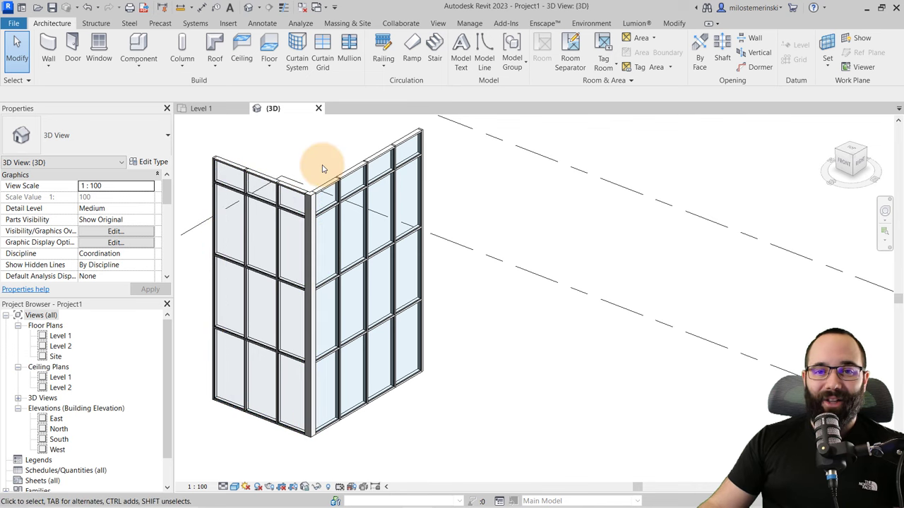
# Step: Pan across the four labelled walls, then view the Quad corner mullion in the Level 1 plan
pyautogui.click(297, 144)
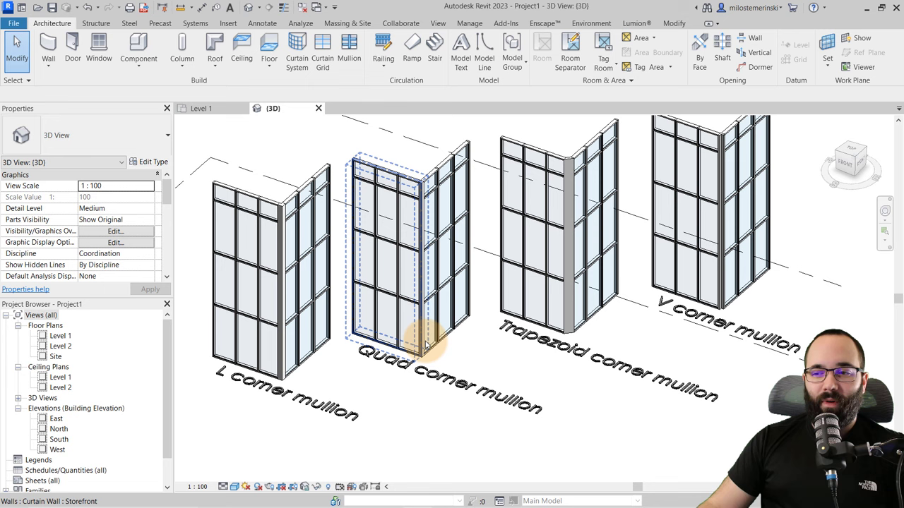
pyautogui.moveTo(465, 363); pyautogui.dragTo(449, 374, button='middle')
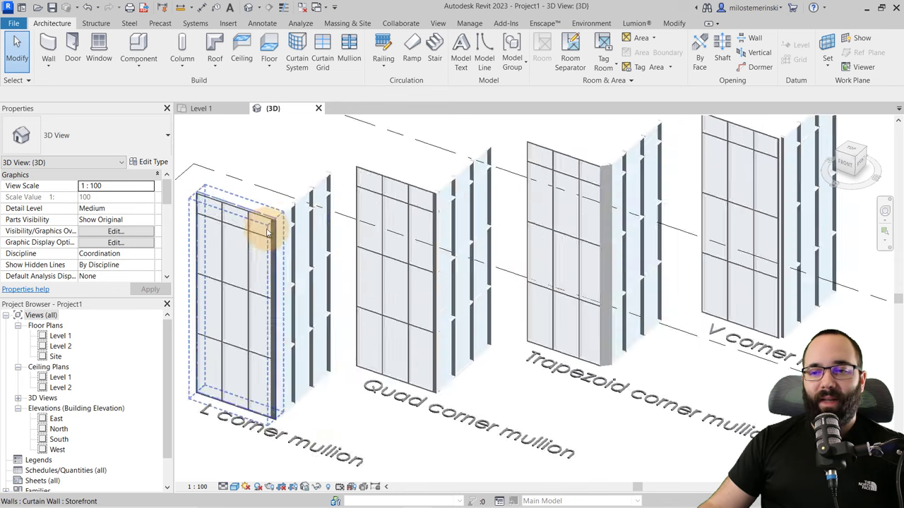
pyautogui.scroll(6, 262, 221)
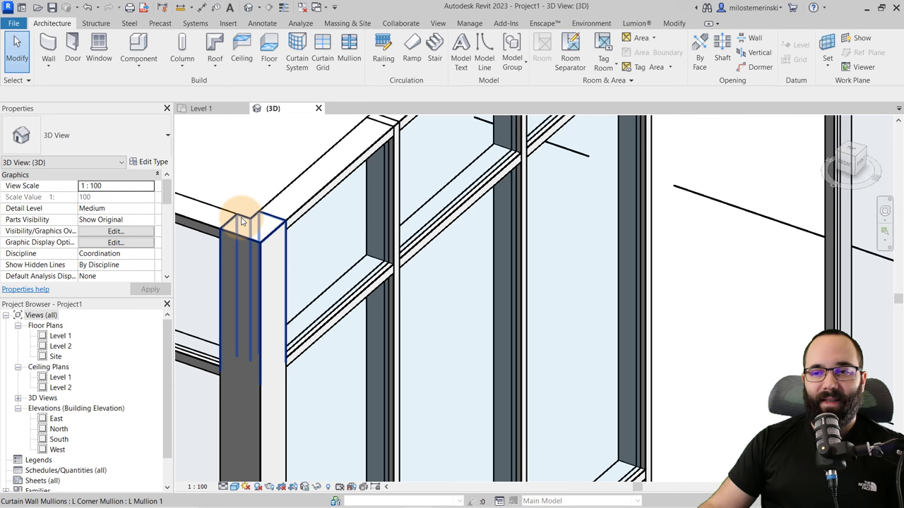
pyautogui.click(201, 108)
pyautogui.scroll(-3, 423, 275)
pyautogui.scroll(2, 422, 298)
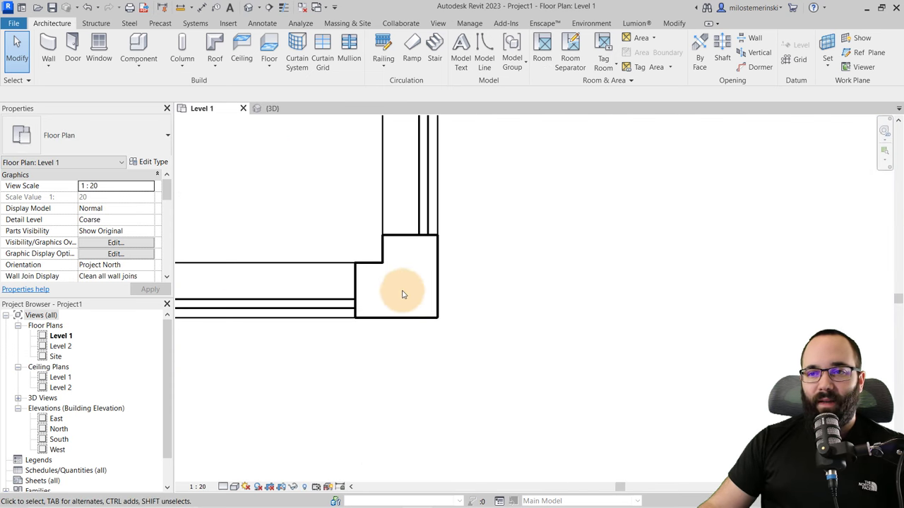
pyautogui.scroll(-4, 252, 383)
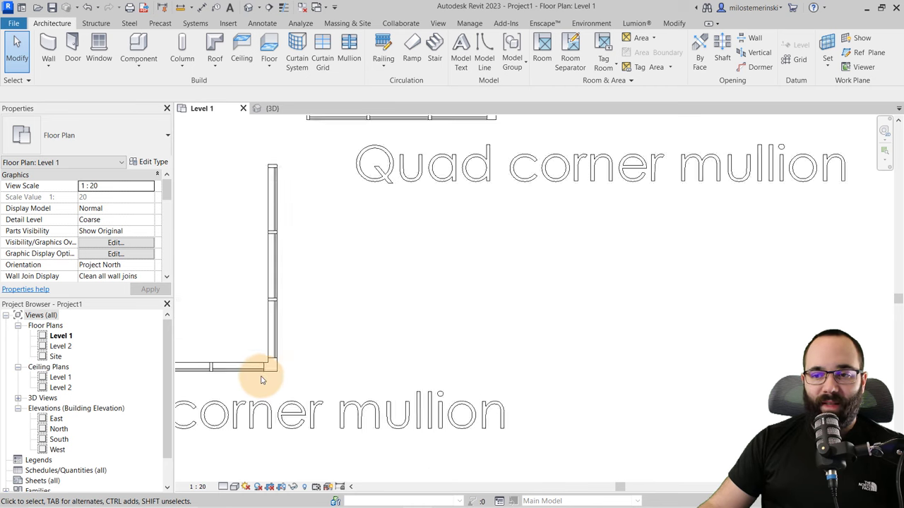
pyautogui.moveTo(424, 295); pyautogui.dragTo(288, 440, button='middle')
pyautogui.scroll(5, 318, 300)
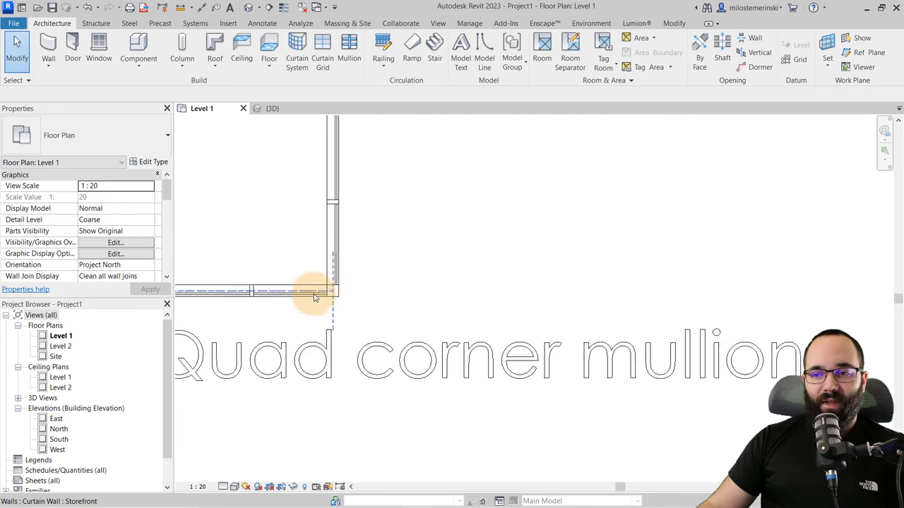
pyautogui.scroll(2, 332, 286)
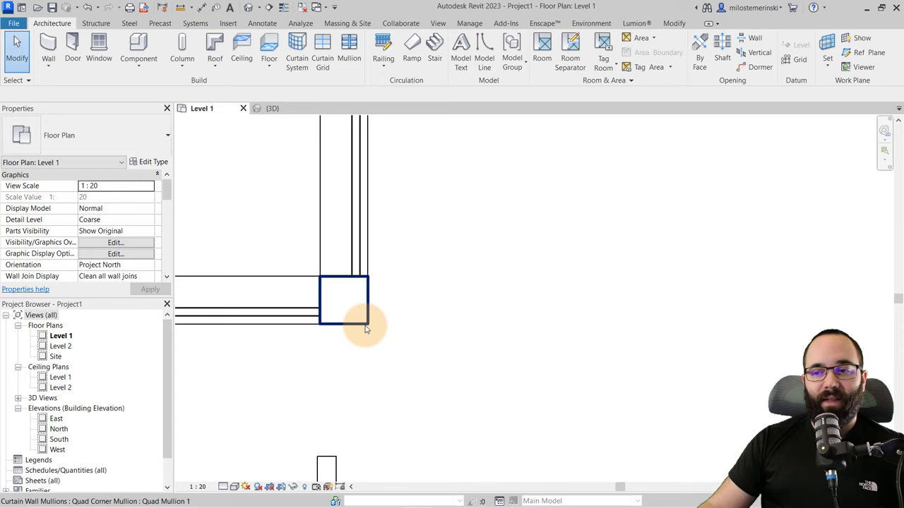
# Step: Return to the 3D view and zoom in on the quad and trapezoid wall corners
pyautogui.click(272, 108)
pyautogui.scroll(-5, 388, 275)
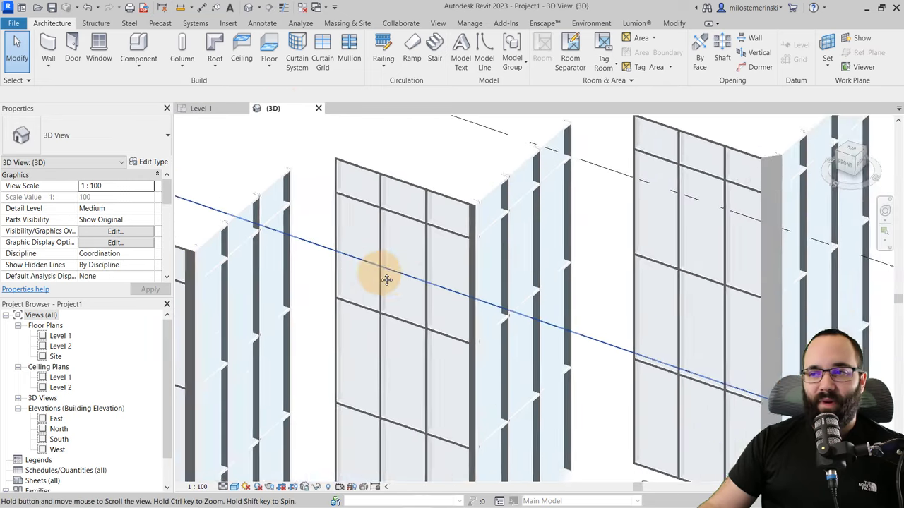
pyautogui.moveTo(386, 281); pyautogui.dragTo(415, 268, button='middle')
pyautogui.scroll(2, 459, 242)
pyautogui.scroll(-5, 403, 188)
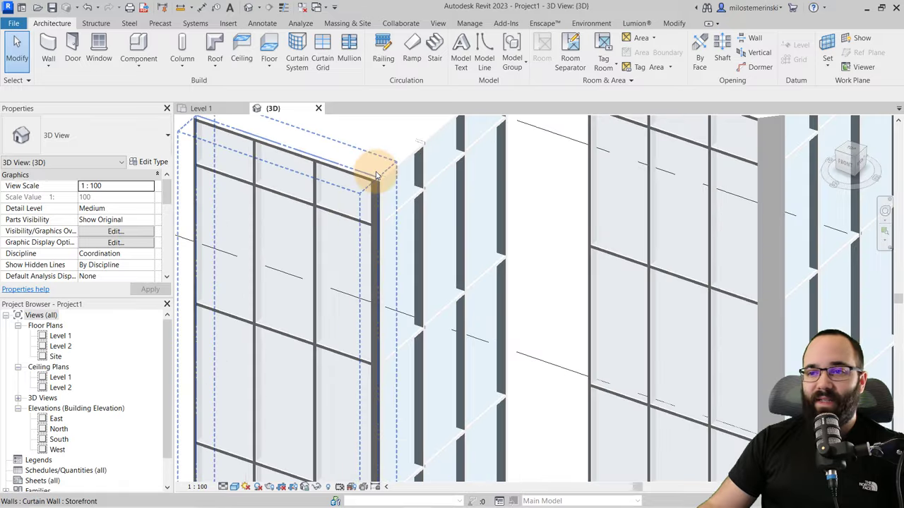
pyautogui.scroll(5, 388, 417)
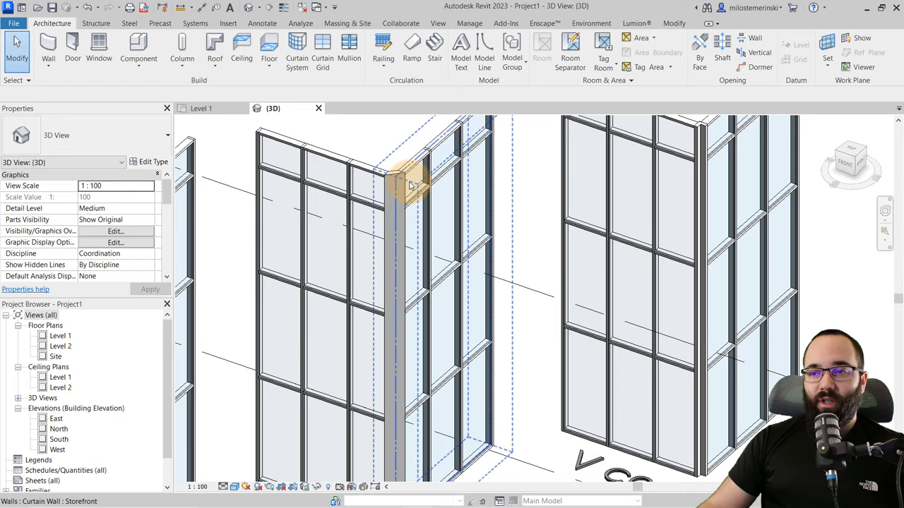
pyautogui.scroll(5, 392, 177)
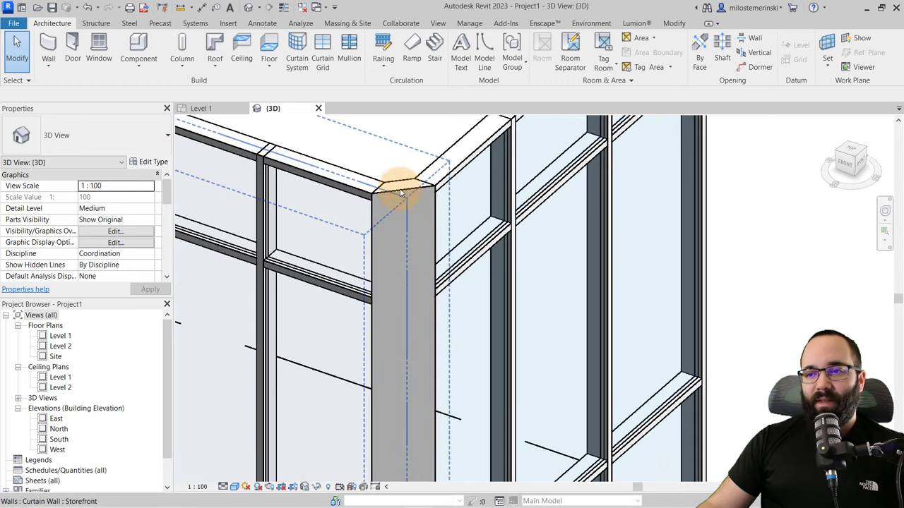
# Step: Switch to the Level 1 plan to see the trapezoid mullion filling the angled corner
pyautogui.click(201, 108)
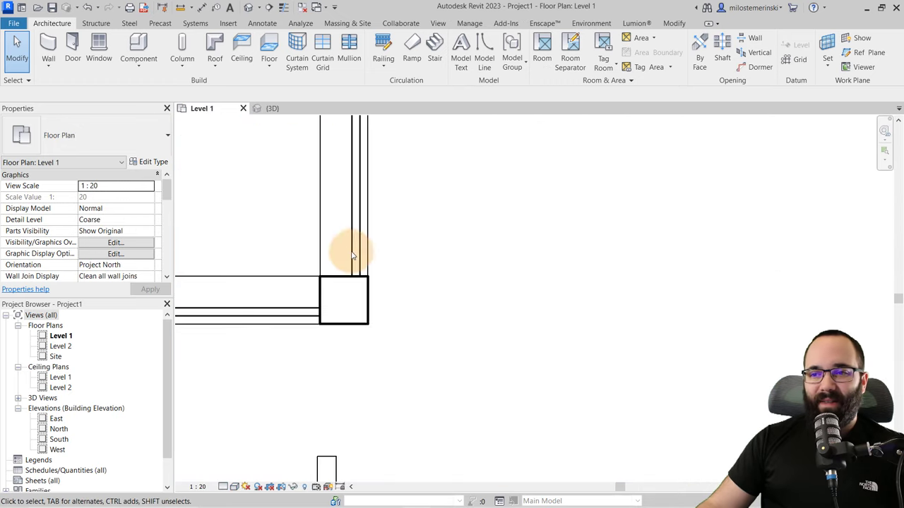
pyautogui.scroll(-4, 419, 317)
pyautogui.scroll(5, 393, 276)
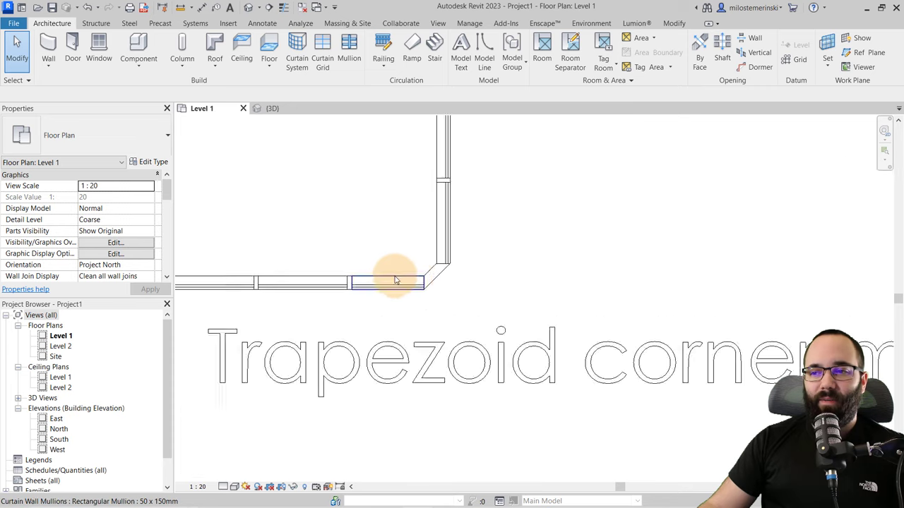
pyautogui.scroll(2, 436, 287)
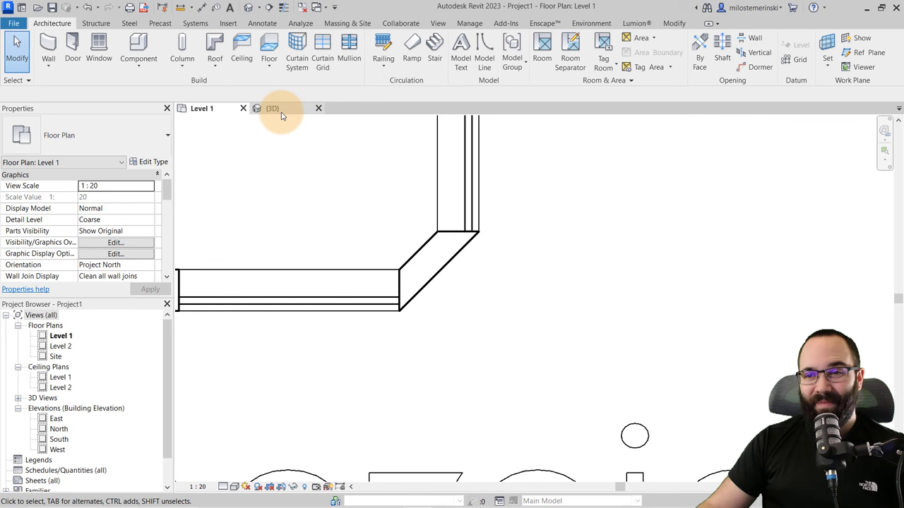
# Step: Pan the Level 1 plan to the V corner mullion sample
pyautogui.scroll(-4, 373, 357)
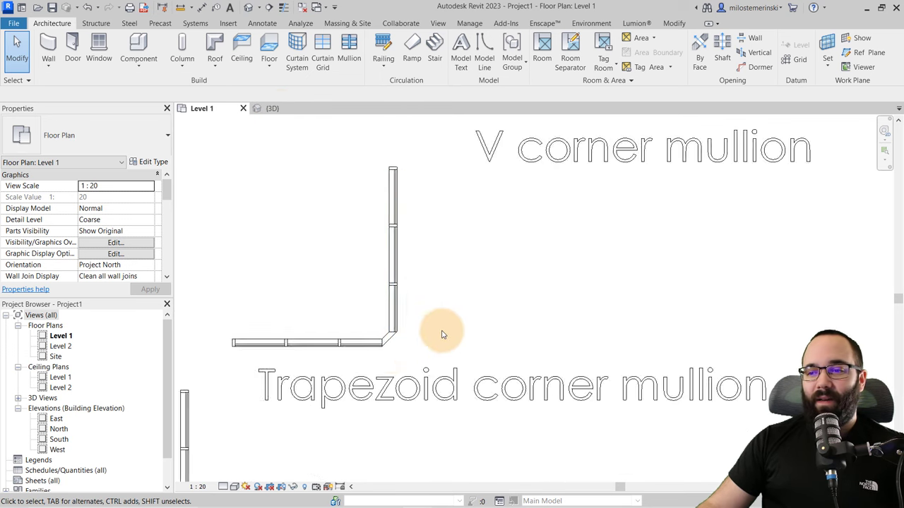
pyautogui.moveTo(440, 328); pyautogui.dragTo(484, 282, button='middle')
pyautogui.scroll(4, 466, 289)
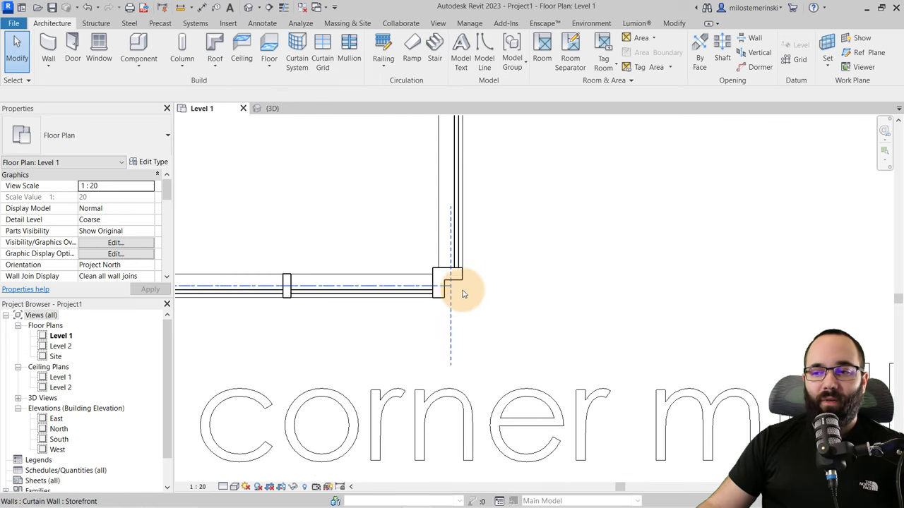
pyautogui.scroll(2, 445, 289)
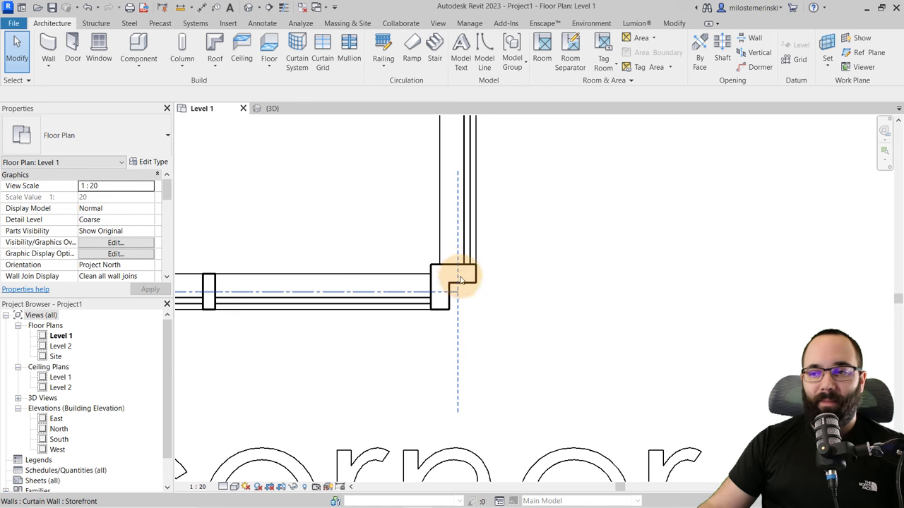
pyautogui.scroll(-1, 465, 291)
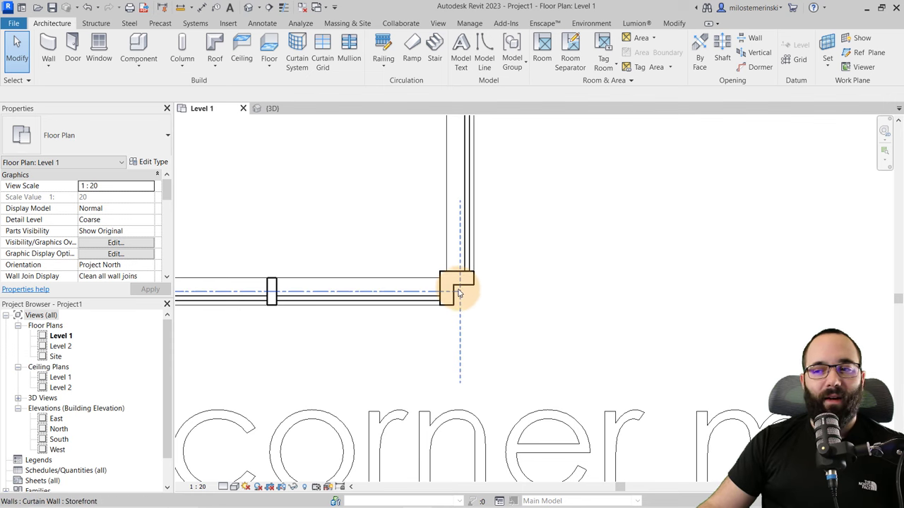
# Step: Switch to the 3D view and orbit to show the L, Quad, Trapezoid and V corners together
pyautogui.click(272, 108)
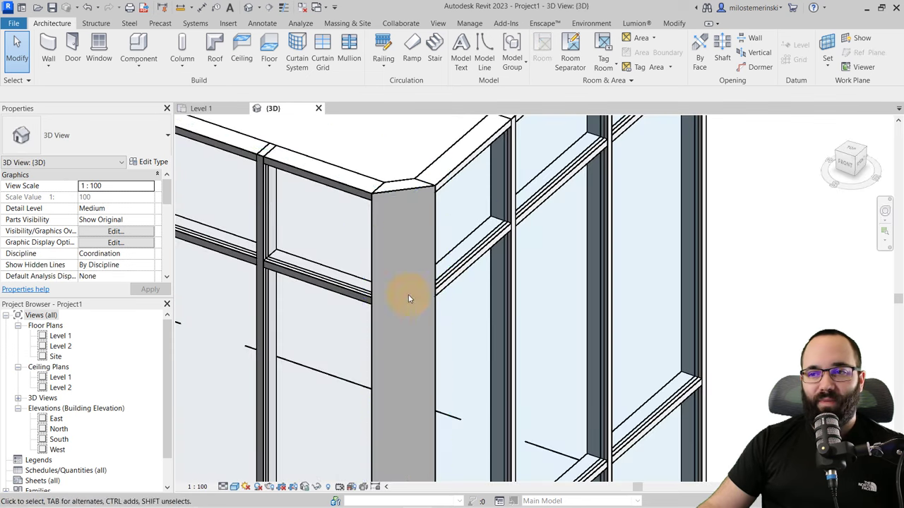
pyautogui.scroll(-4, 359, 299)
pyautogui.moveTo(359, 299); pyautogui.dragTo(446, 301, button='middle')
pyautogui.scroll(5, 444, 226)
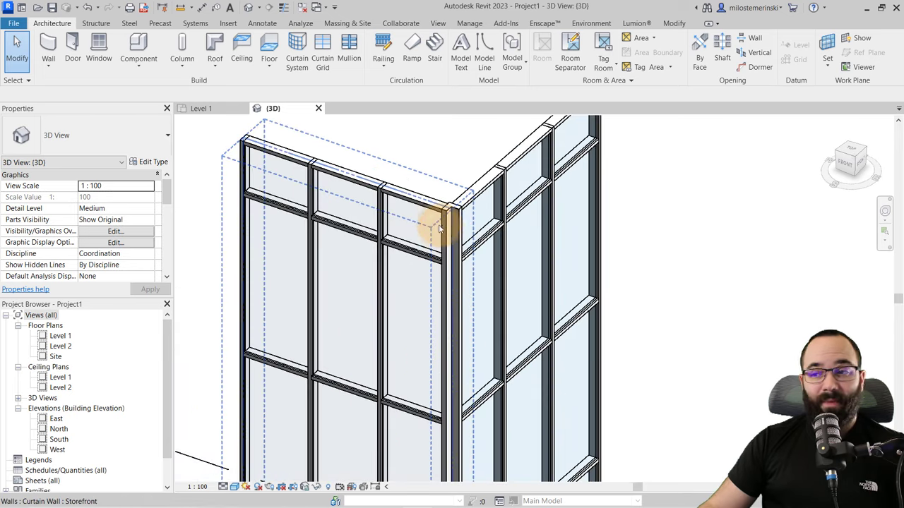
pyautogui.keyDown('shift'); pyautogui.moveTo(445, 215); pyautogui.dragTo(475, 258, button='middle'); pyautogui.keyUp('shift')
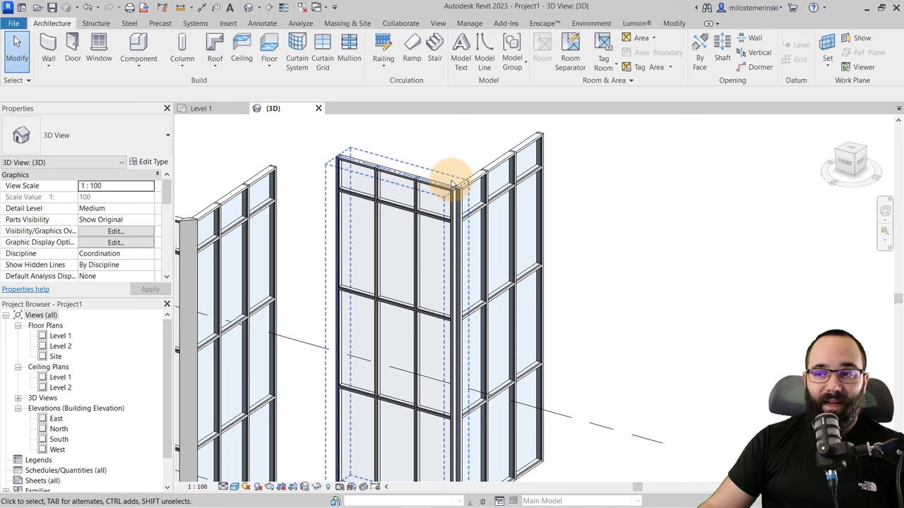
pyautogui.scroll(-5, 455, 201)
pyautogui.keyDown('shift'); pyautogui.moveTo(460, 191); pyautogui.dragTo(629, 262, button='middle'); pyautogui.keyUp('shift')
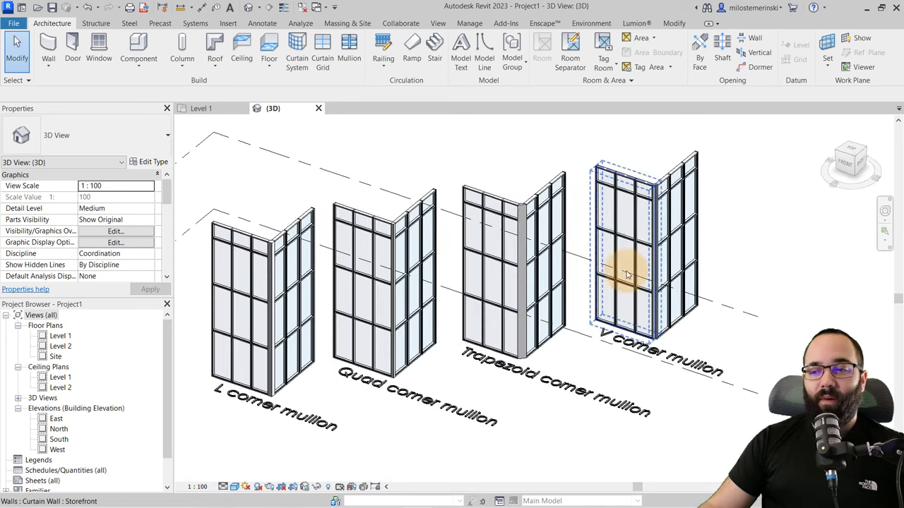
pyautogui.moveTo(560, 267); pyautogui.dragTo(540, 235, button='middle')
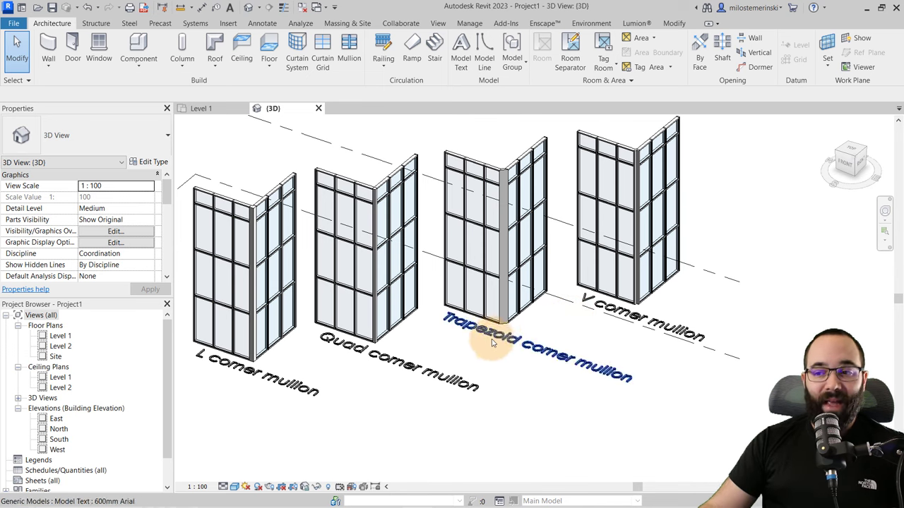
# Step: Hide the Level 1 and Level 2 markers in the 3D view
pyautogui.moveTo(412, 357); pyautogui.dragTo(575, 347, button='middle')
pyautogui.scroll(3, 389, 216)
pyautogui.keyDown('shift'); pyautogui.moveTo(379, 224); pyautogui.dragTo(433, 247, button='middle'); pyautogui.keyUp('shift')
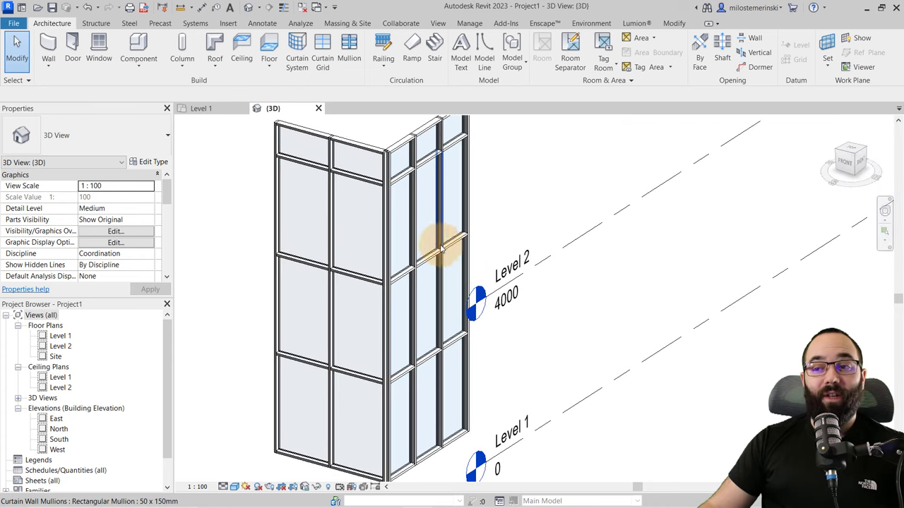
pyautogui.moveTo(638, 414); pyautogui.dragTo(594, 228)
pyautogui.click(426, 45)
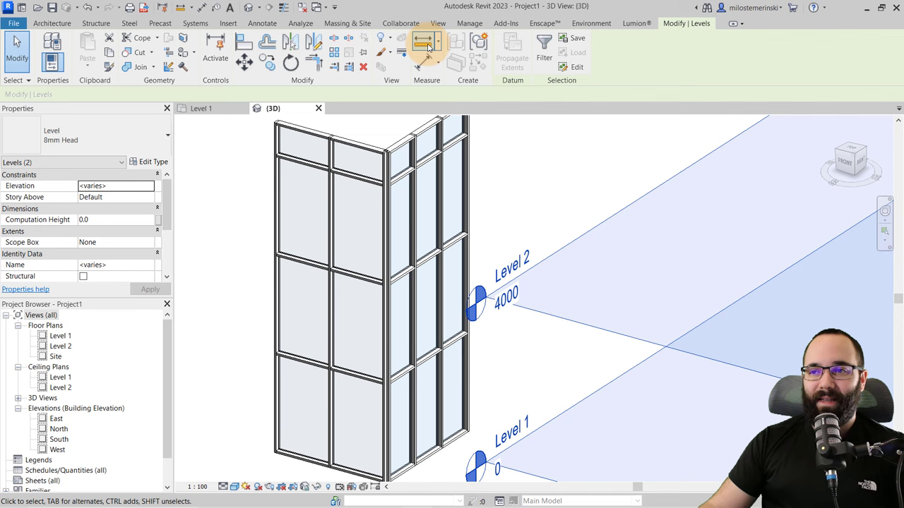
pyautogui.click(392, 44)
pyautogui.click(406, 56)
# Step: Delete the vertical corner mullion so the storefront glass panels meet bare
pyautogui.keyDown('shift'); pyautogui.moveTo(500, 247); pyautogui.dragTo(363, 353, button='middle'); pyautogui.keyUp('shift')
pyautogui.click(320, 178)
pyautogui.click(484, 246)
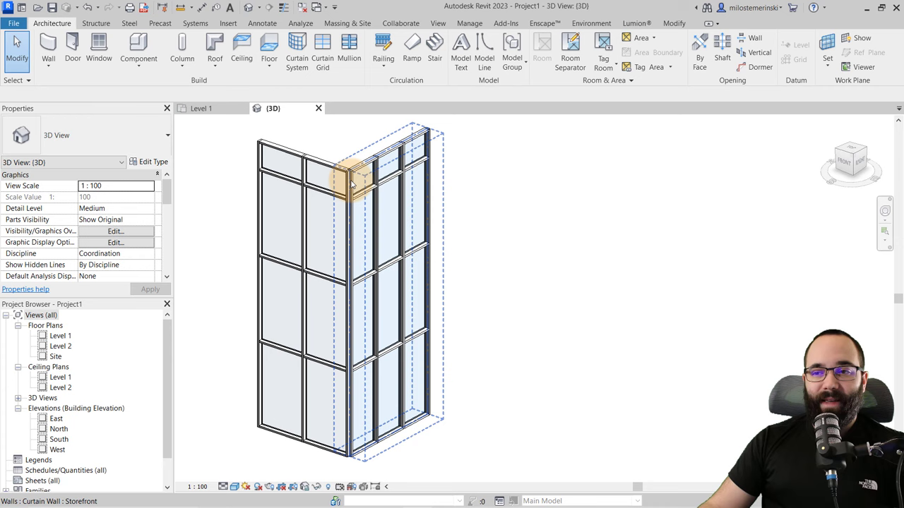
pyautogui.scroll(2, 351, 184)
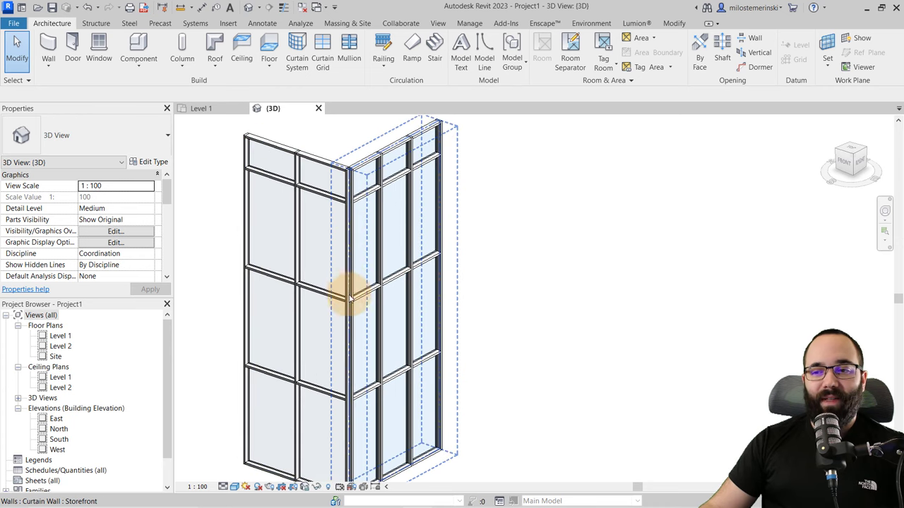
pyautogui.scroll(-2, 339, 230)
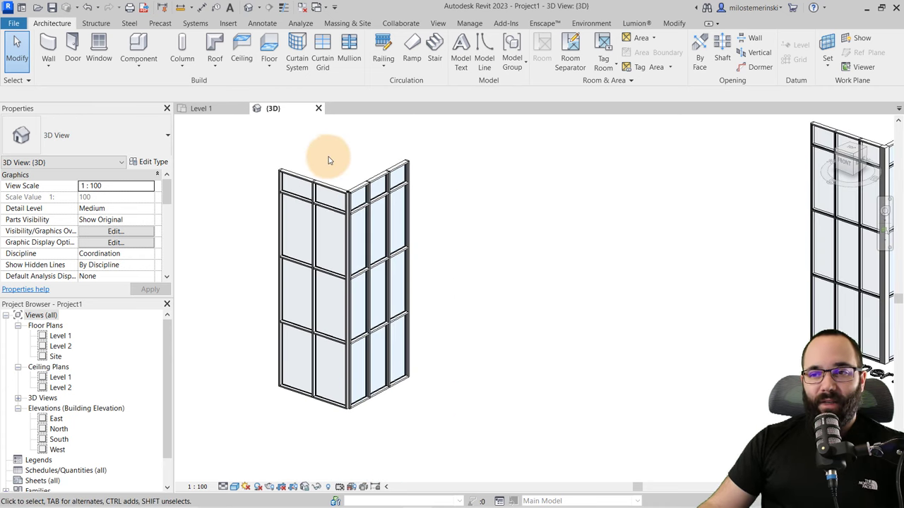
pyautogui.click(358, 425)
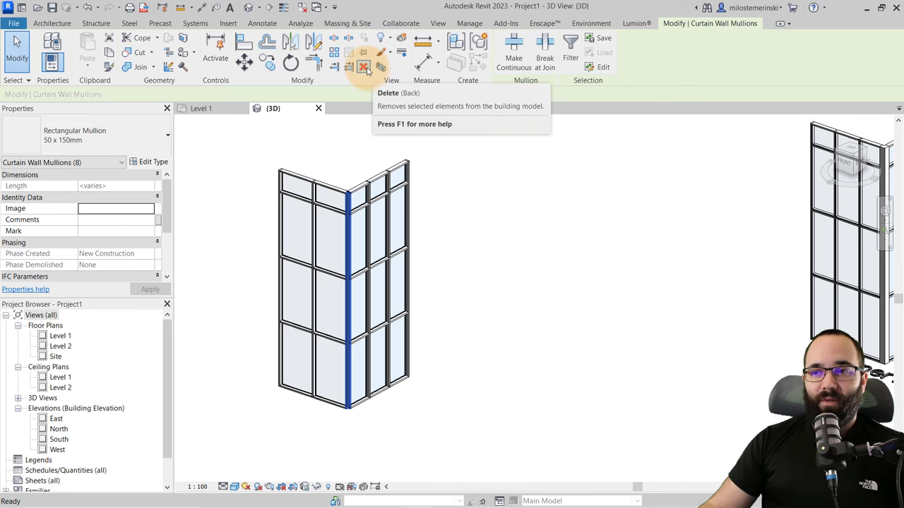
pyautogui.click(368, 70)
# Step: Zoom into the bare glass corner and select the top horizontal mullion to inspect its join
pyautogui.scroll(6, 344, 227)
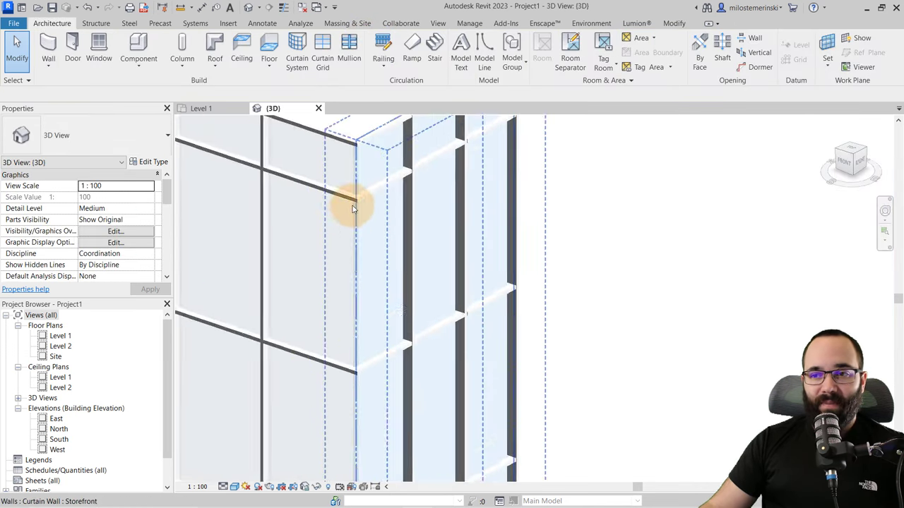
pyautogui.scroll(-4, 356, 215)
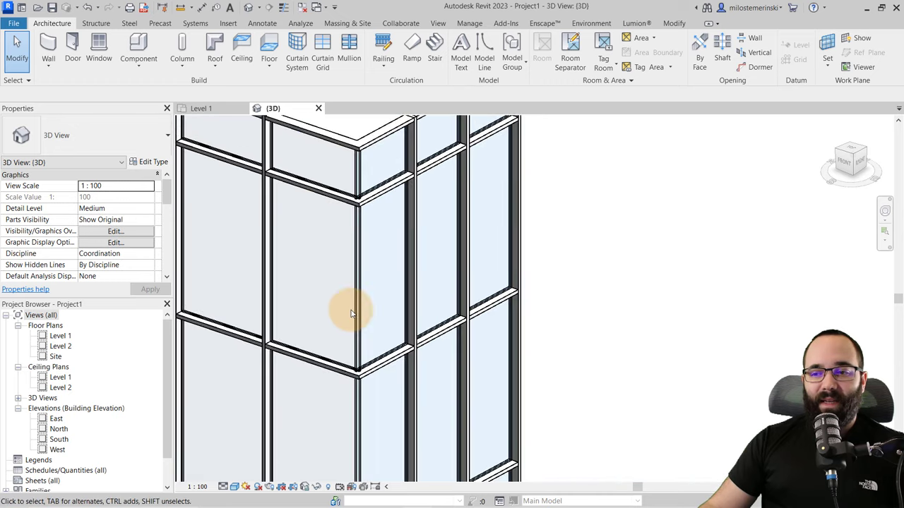
pyautogui.scroll(6, 345, 229)
pyautogui.scroll(-3, 353, 233)
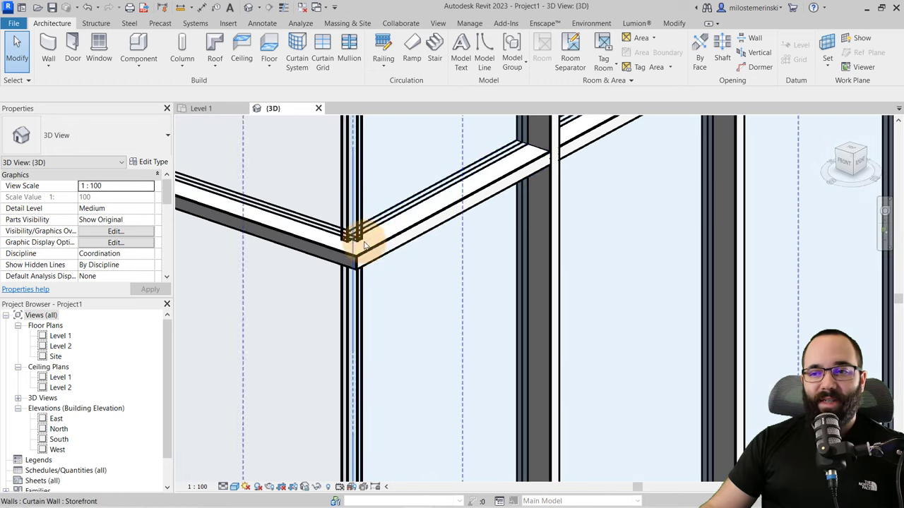
pyautogui.scroll(3, 329, 266)
pyautogui.scroll(-3, 383, 262)
pyautogui.scroll(3, 381, 279)
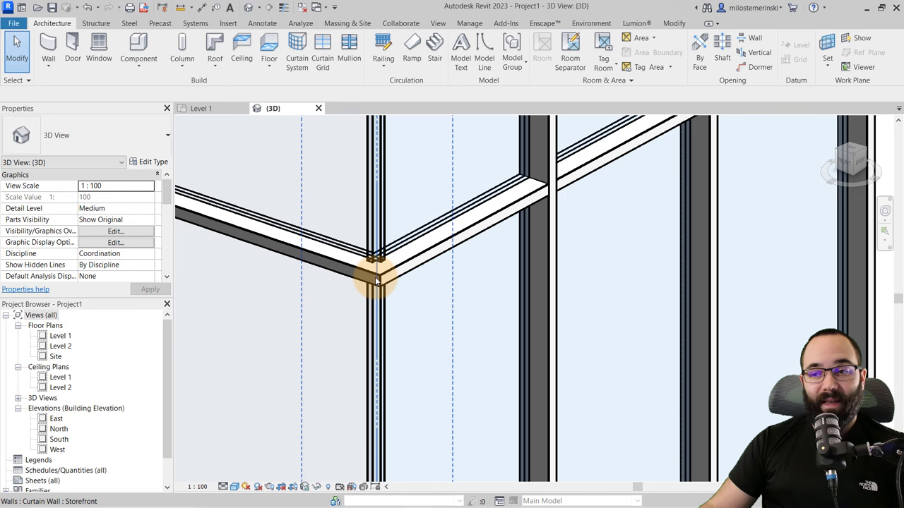
pyautogui.scroll(-3, 377, 280)
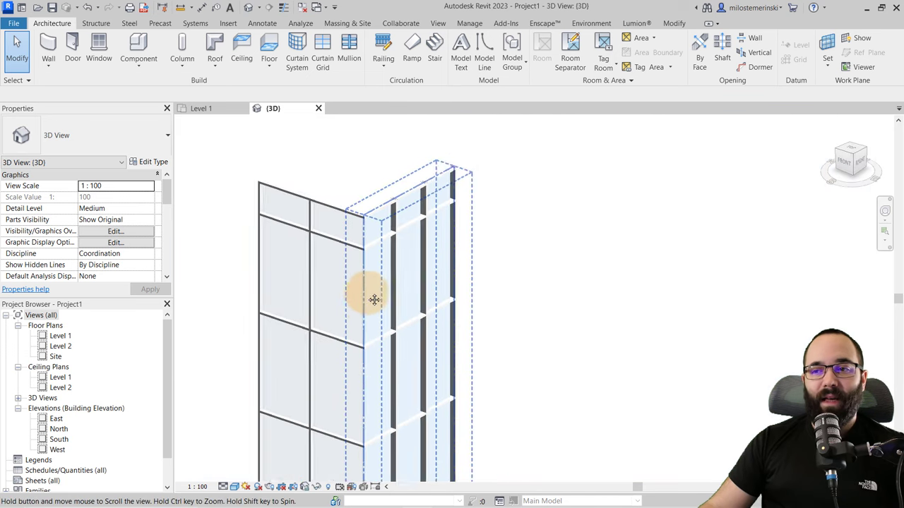
pyautogui.scroll(5, 363, 208)
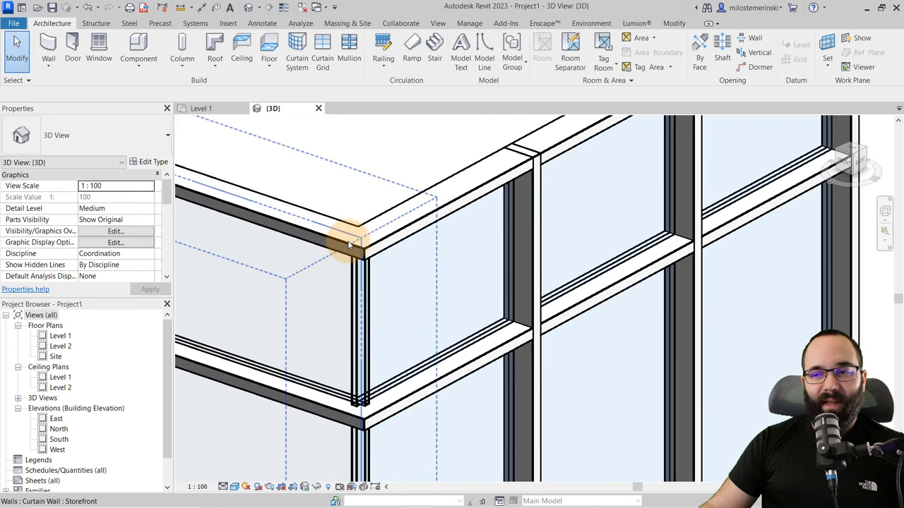
pyautogui.press('Tab')
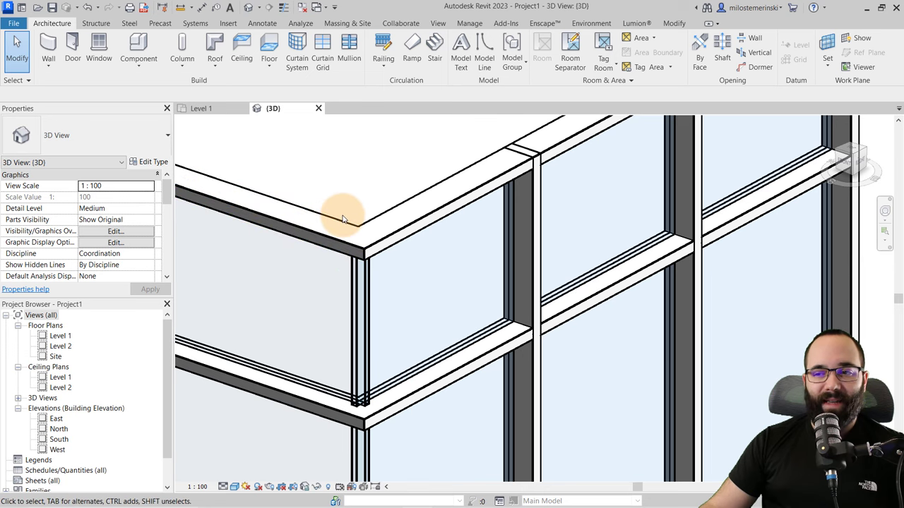
pyautogui.click(353, 233)
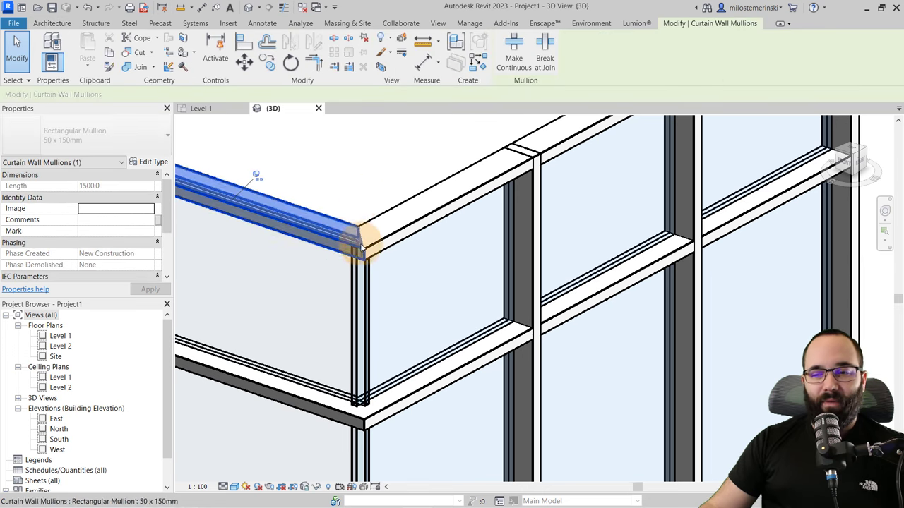
pyautogui.scroll(-5, 360, 247)
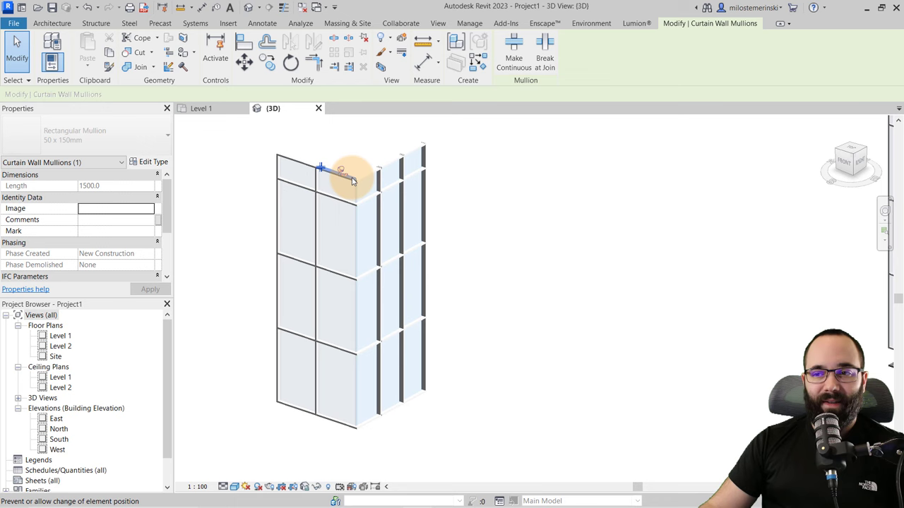
pyautogui.scroll(4, 350, 311)
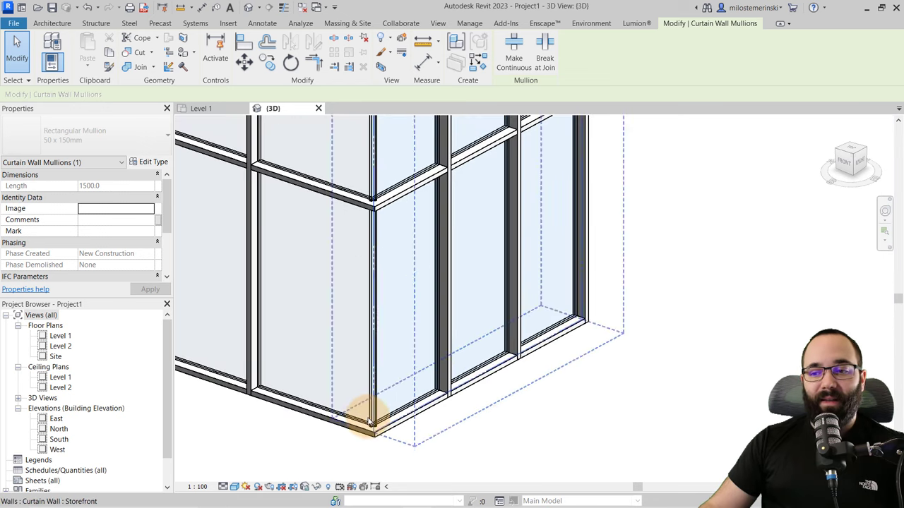
pyautogui.scroll(5, 369, 422)
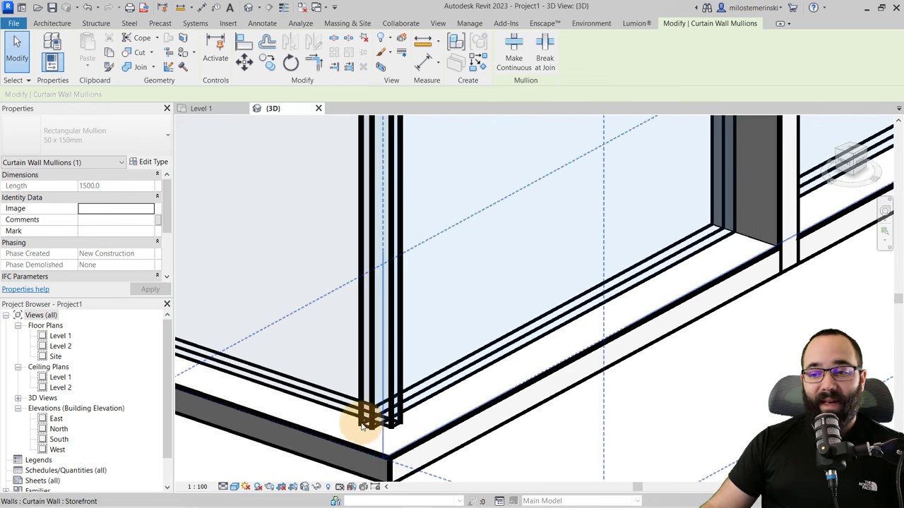
pyautogui.scroll(-5, 262, 148)
# Step: Flip the orientation of the vertical storefront curtain wall in the Level 1 plan
pyautogui.click(212, 108)
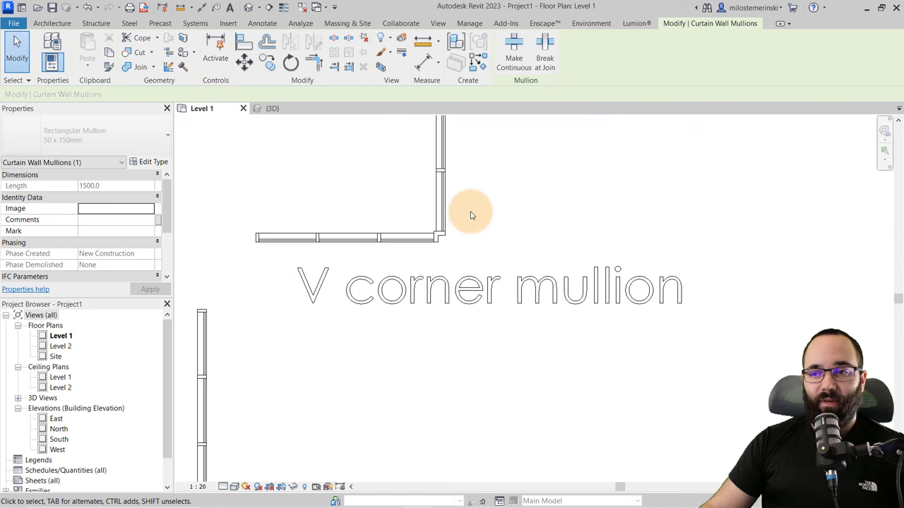
pyautogui.scroll(-6, 480, 208)
pyautogui.scroll(5, 311, 417)
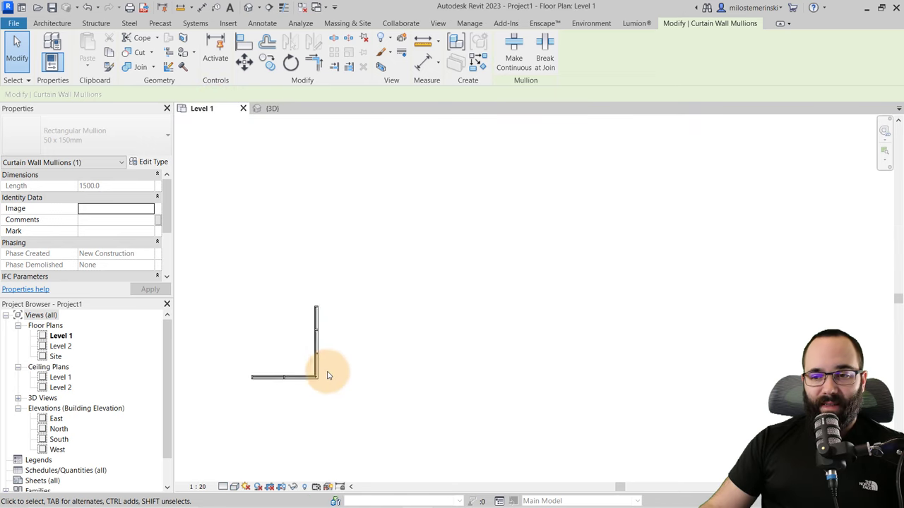
pyautogui.scroll(5, 327, 375)
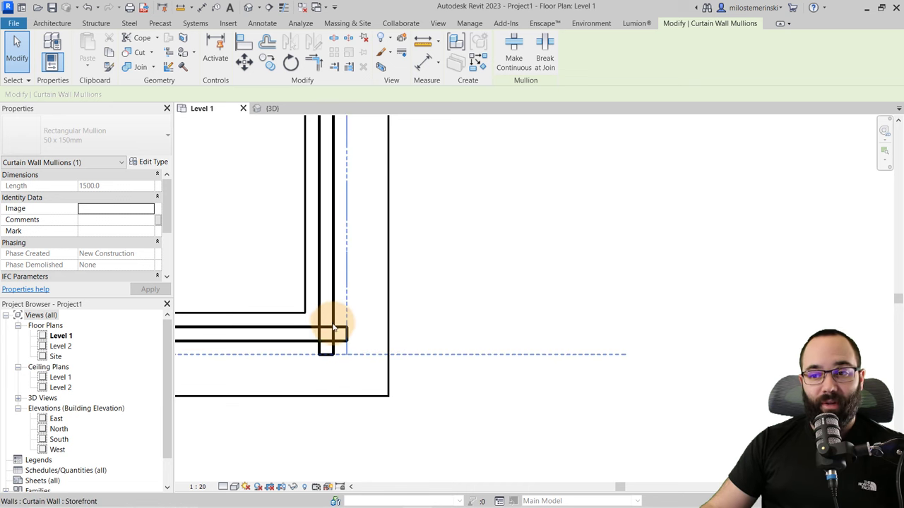
pyautogui.scroll(-2, 324, 337)
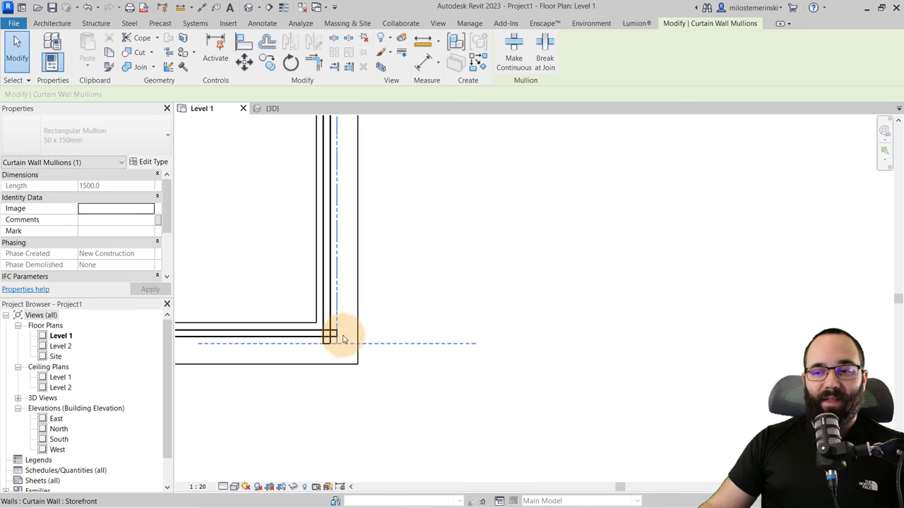
pyautogui.click(337, 319)
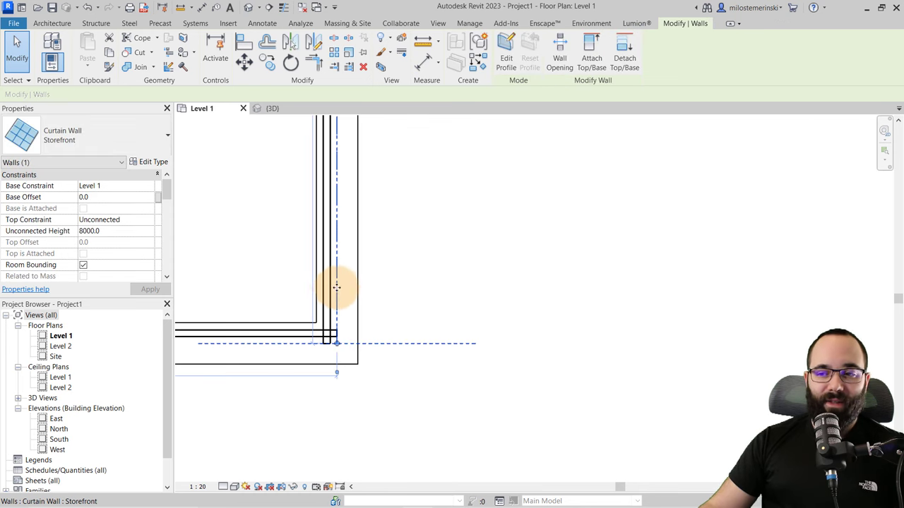
pyautogui.scroll(-1, 332, 313)
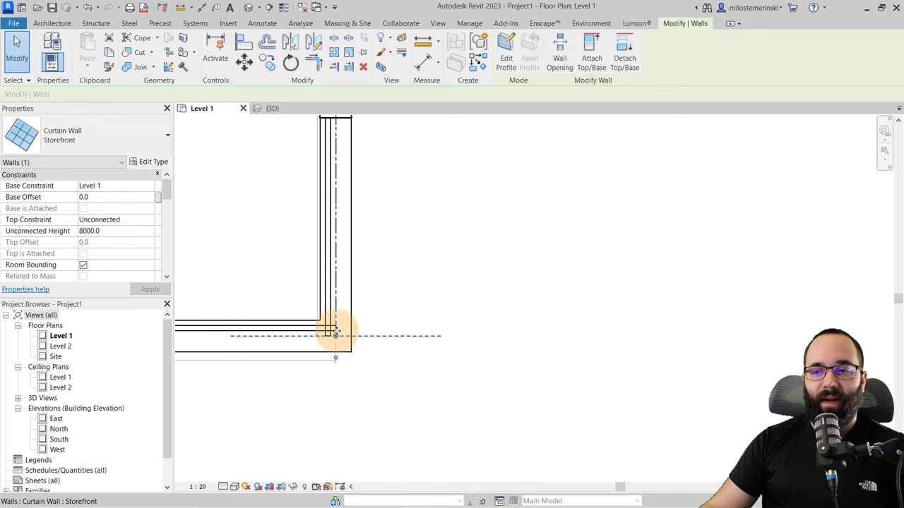
pyautogui.scroll(2, 336, 333)
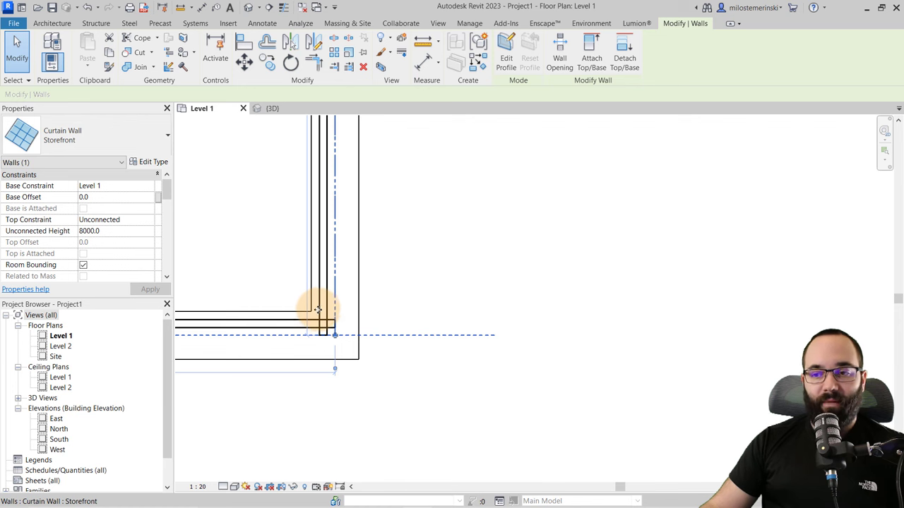
pyautogui.scroll(-3, 318, 310)
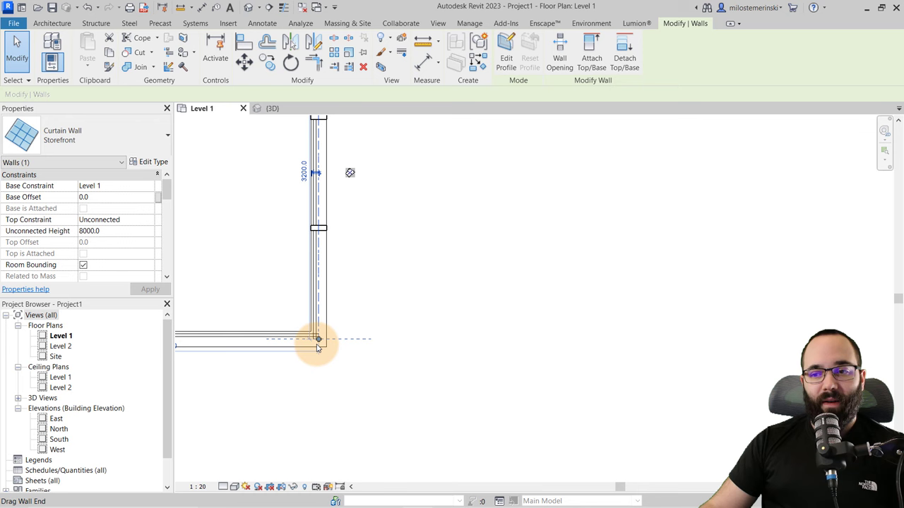
pyautogui.scroll(5, 318, 342)
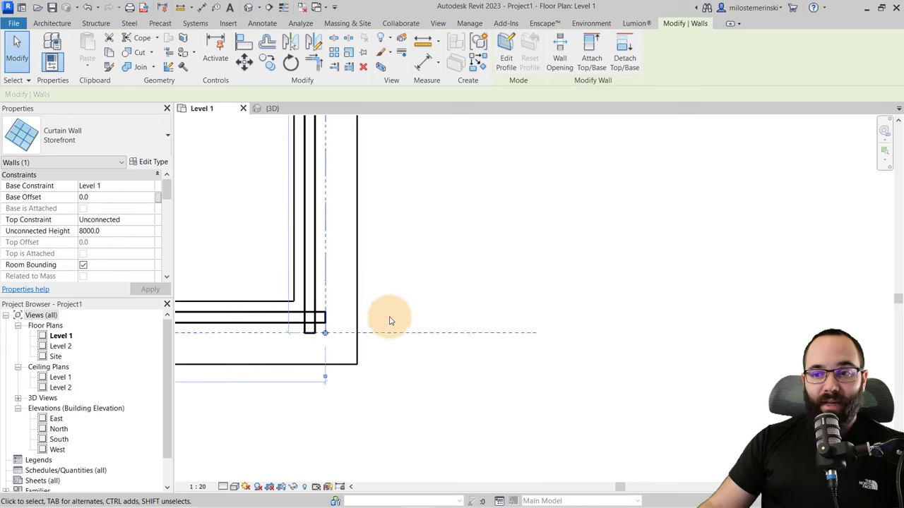
pyautogui.scroll(-3, 383, 318)
pyautogui.scroll(-3, 321, 332)
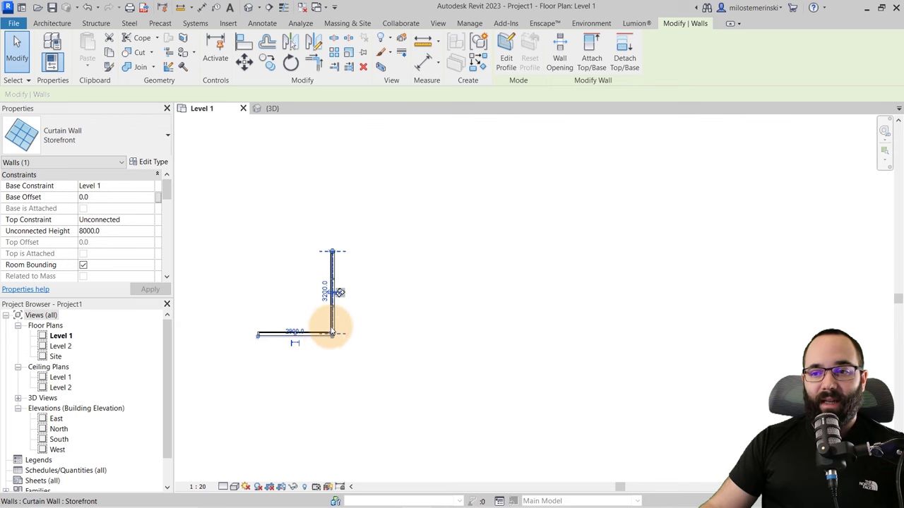
pyautogui.scroll(2, 331, 310)
pyautogui.click(335, 275)
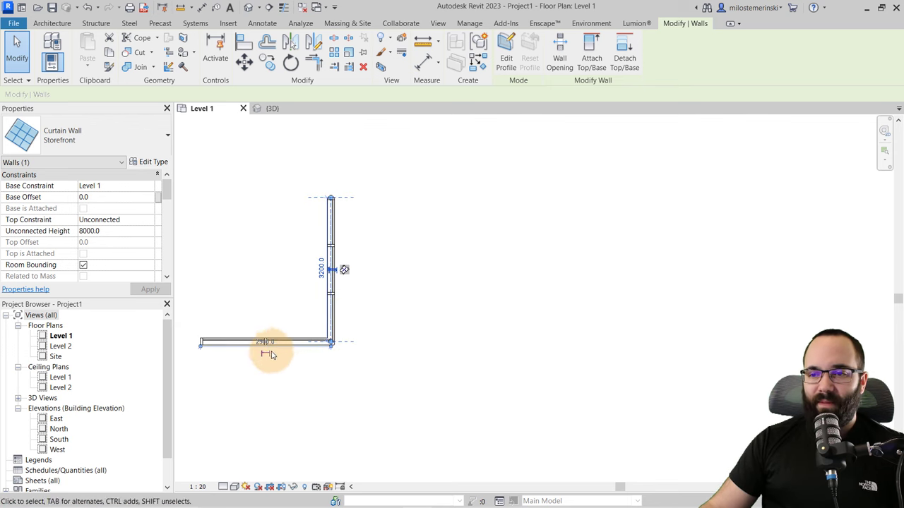
pyautogui.scroll(3, 287, 347)
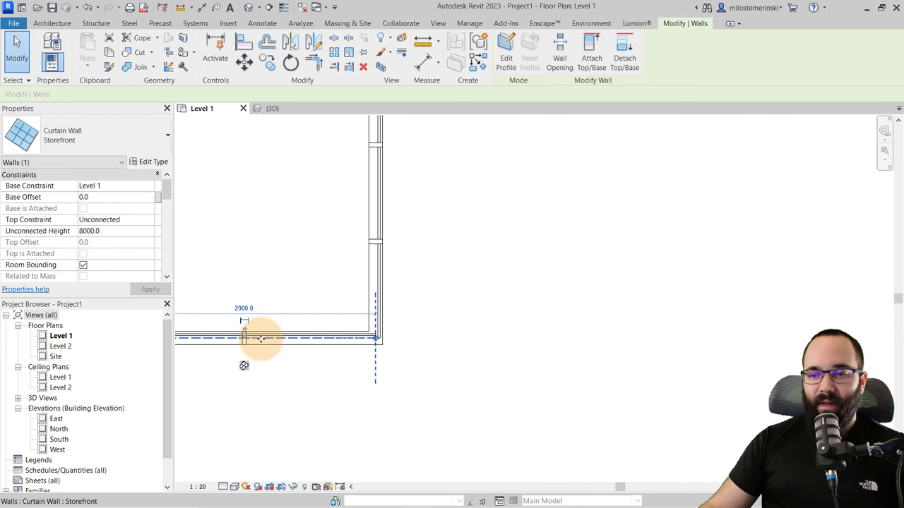
pyautogui.scroll(2, 359, 333)
pyautogui.click(460, 365)
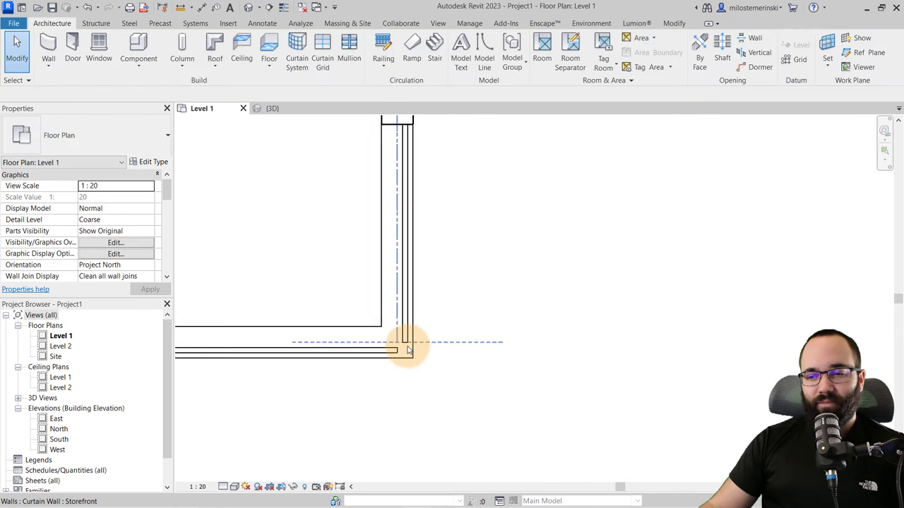
# Step: Inspect the storefront corner joint in 3D, comparing it against the Level 1 plan
pyautogui.click(283, 113)
pyautogui.scroll(-3, 403, 262)
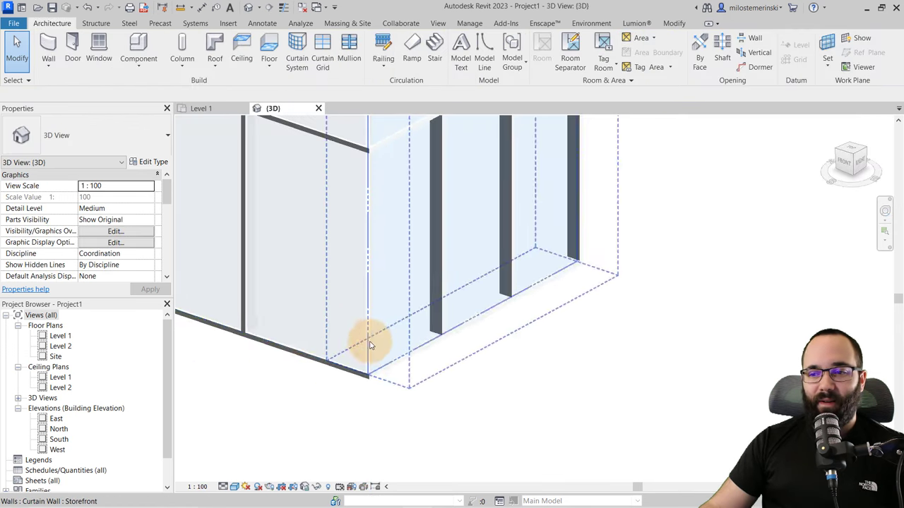
pyautogui.scroll(-3, 373, 237)
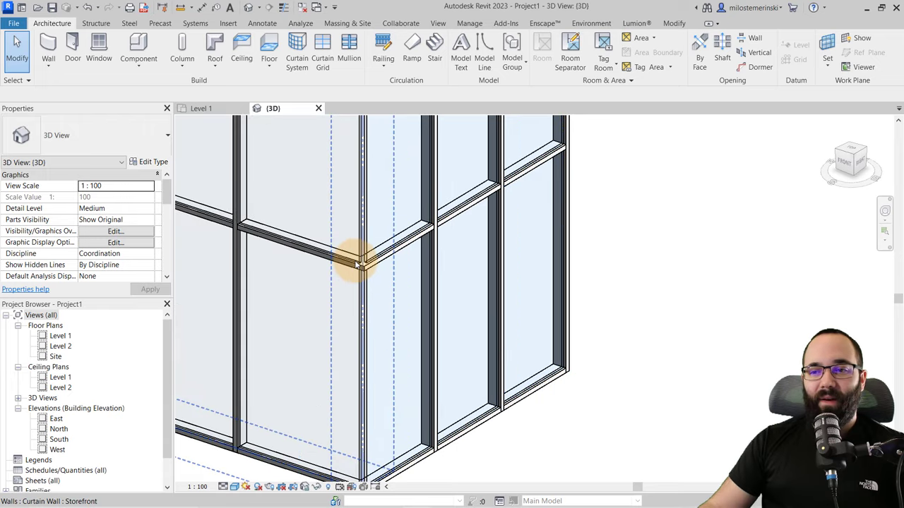
pyautogui.scroll(-2, 353, 262)
pyautogui.keyDown('shift'); pyautogui.moveTo(339, 270); pyautogui.dragTo(339, 307, button='middle'); pyautogui.keyUp('shift')
pyautogui.scroll(5, 340, 308)
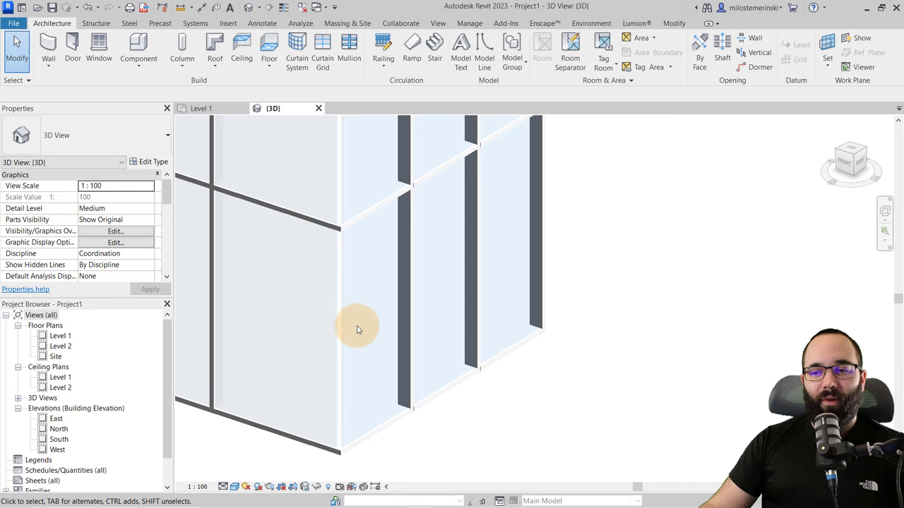
pyautogui.scroll(4, 346, 424)
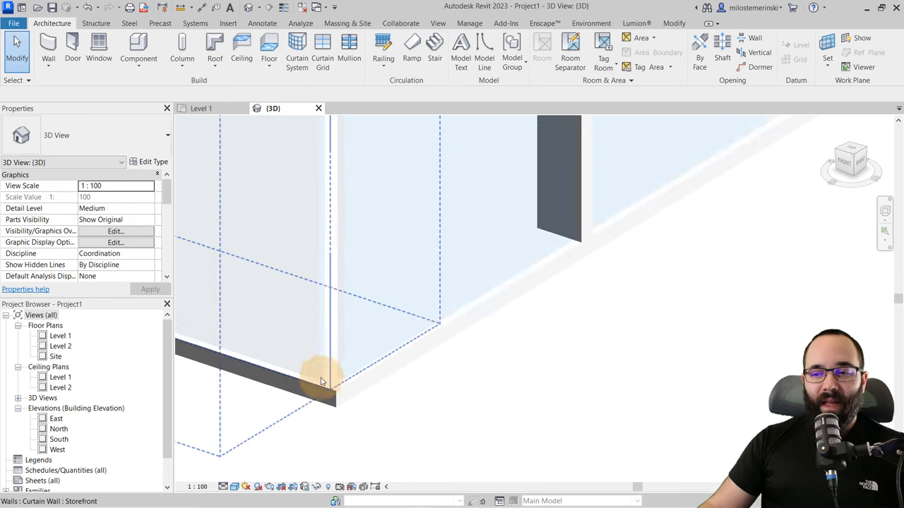
pyautogui.scroll(-2, 326, 379)
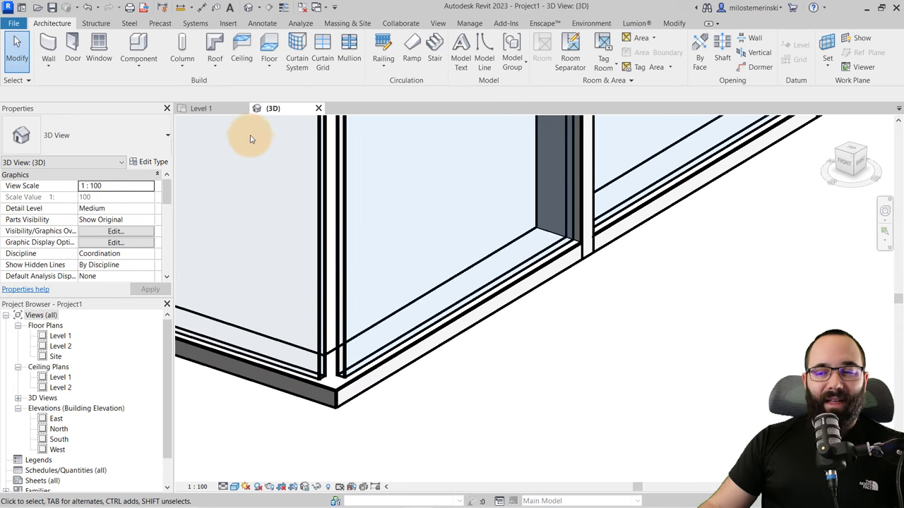
pyautogui.click(212, 109)
pyautogui.scroll(3, 420, 354)
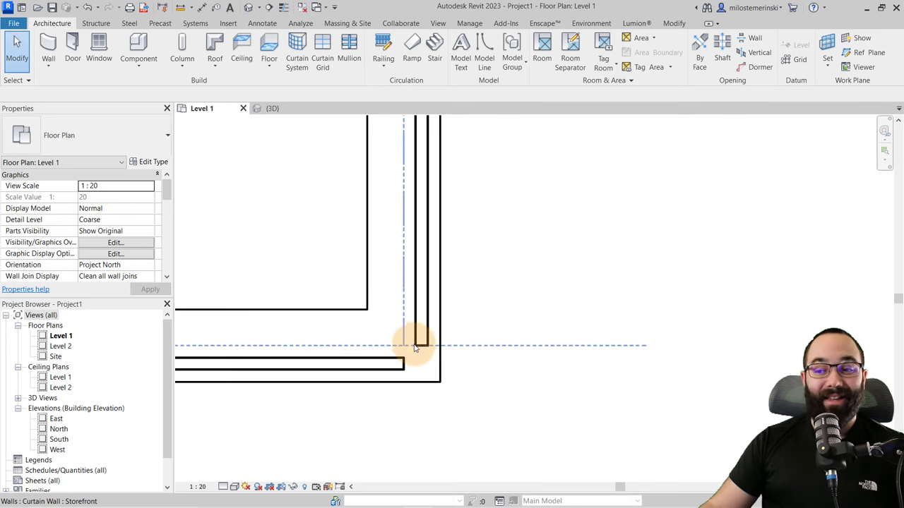
pyautogui.scroll(-3, 413, 346)
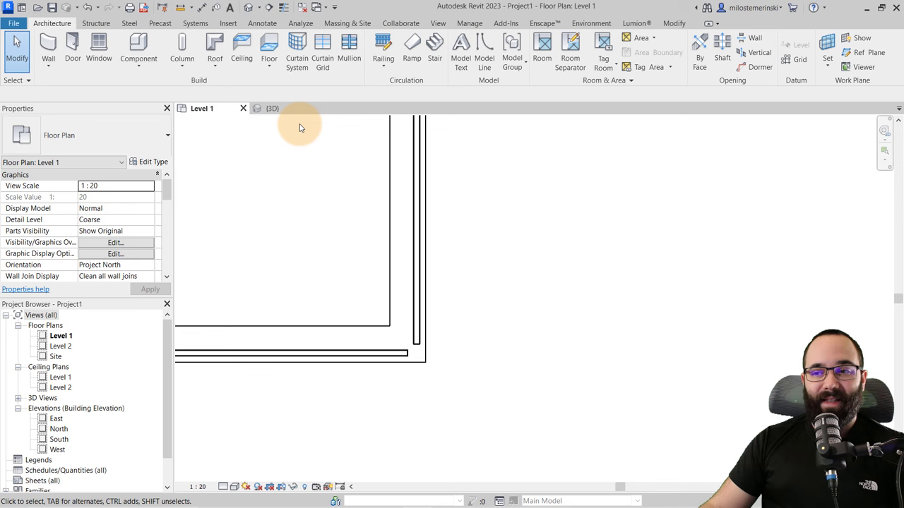
pyautogui.click(276, 108)
pyautogui.scroll(-2, 423, 374)
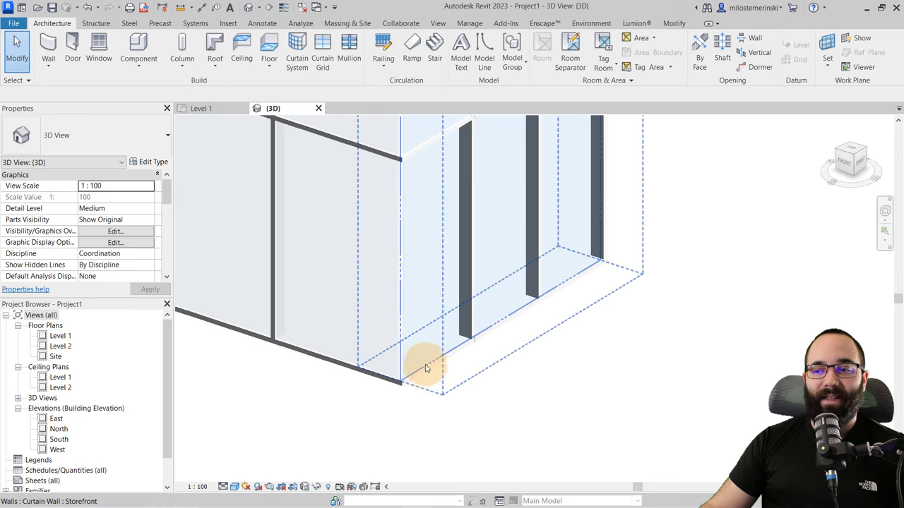
pyautogui.press('Tab')
# Step: Change the corner glazed panel type's Offset from 37.0 to 0 and apply it
pyautogui.click(389, 240)
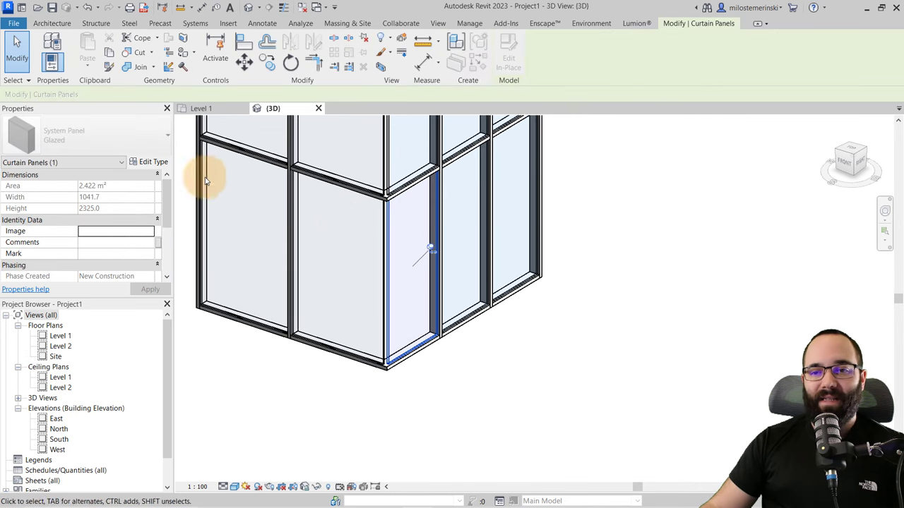
pyautogui.click(150, 162)
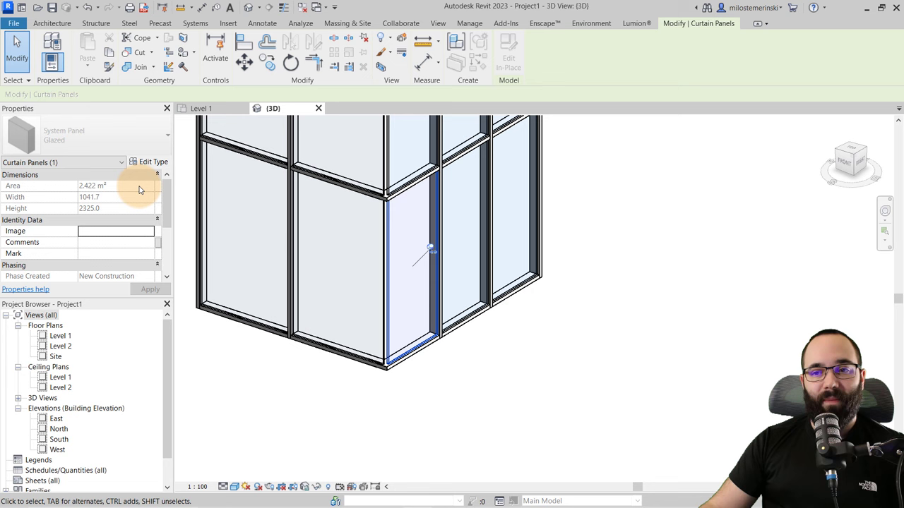
pyautogui.click(149, 164)
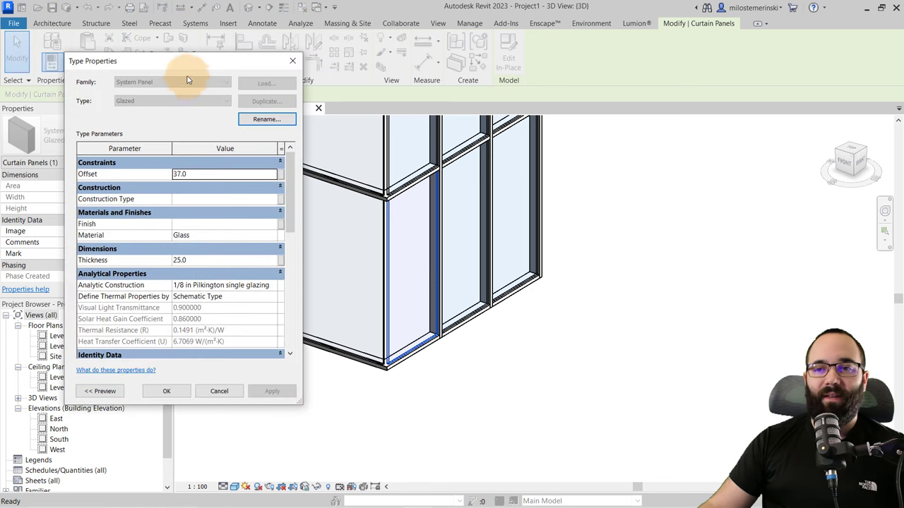
pyautogui.moveTo(186, 79); pyautogui.dragTo(182, 73)
pyautogui.click(198, 181)
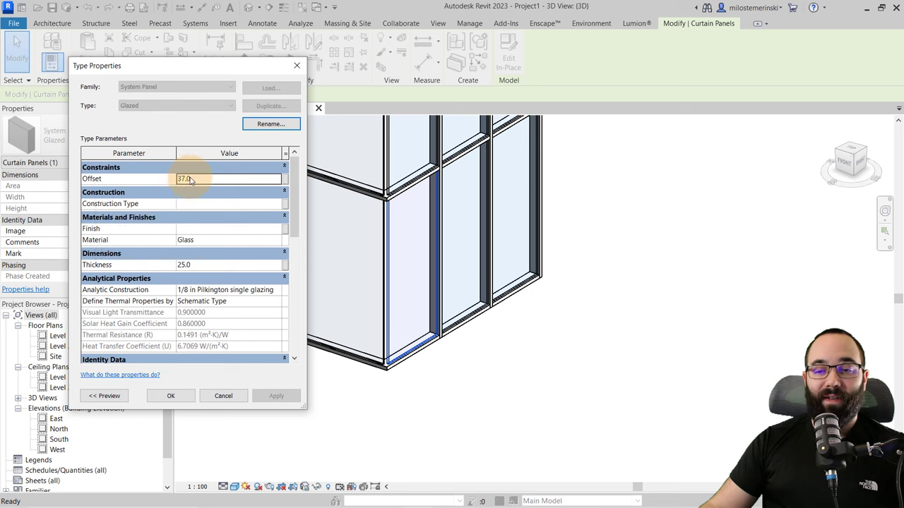
pyautogui.doubleClick(184, 181)
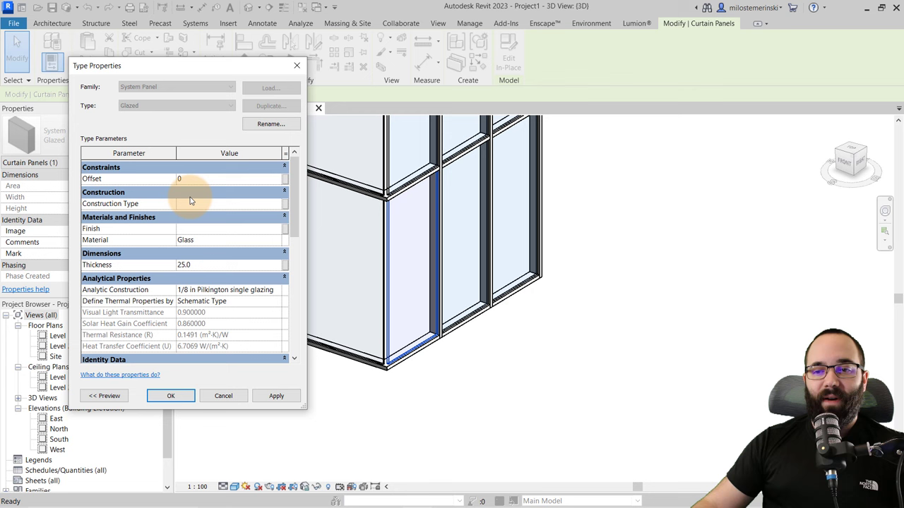
pyautogui.click(272, 399)
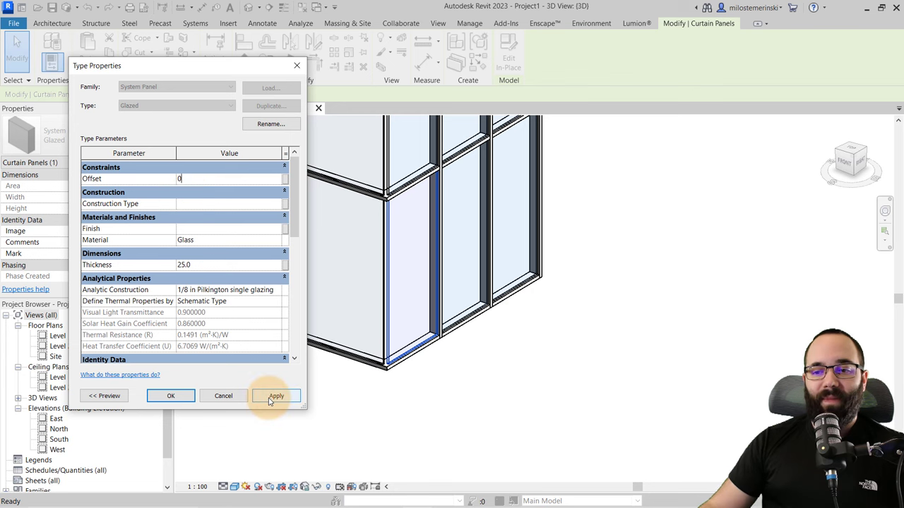
pyautogui.click(171, 395)
pyautogui.scroll(5, 374, 381)
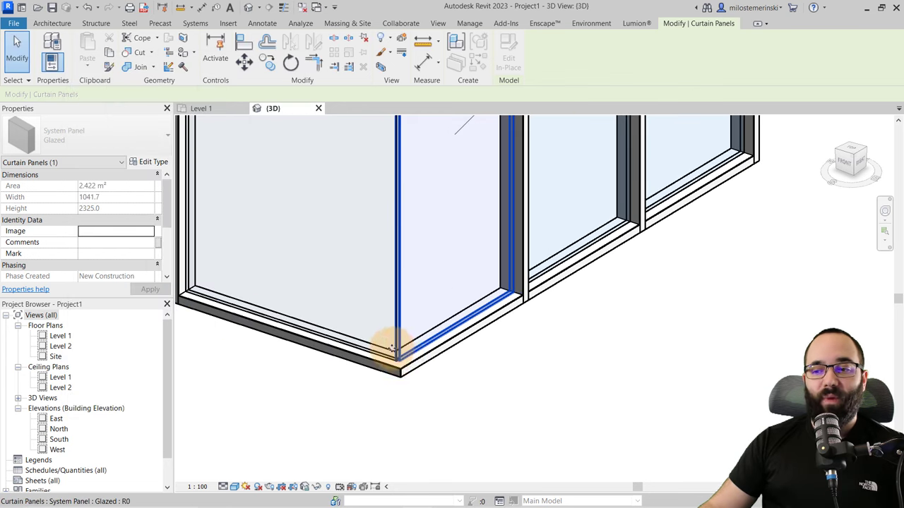
# Step: Select the storefront wall on Level 1 and compare its corner with the 3D view
pyautogui.click(201, 108)
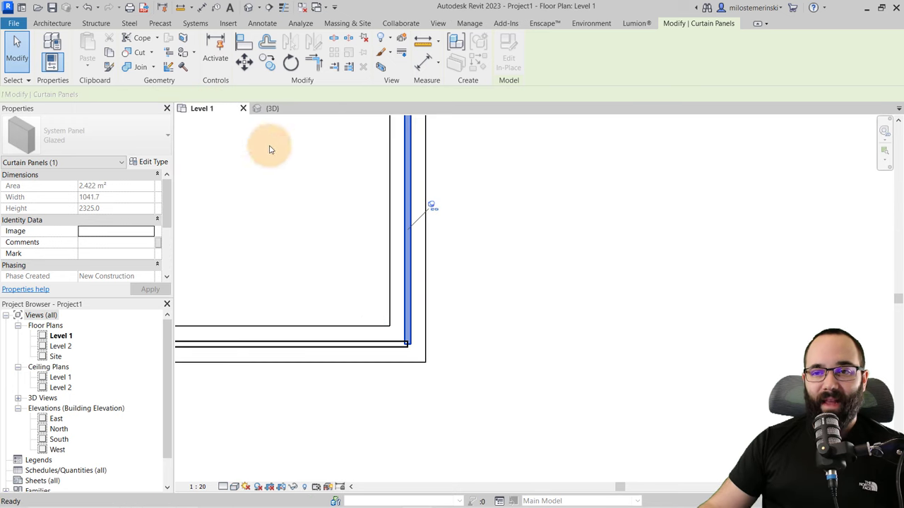
pyautogui.scroll(2, 423, 344)
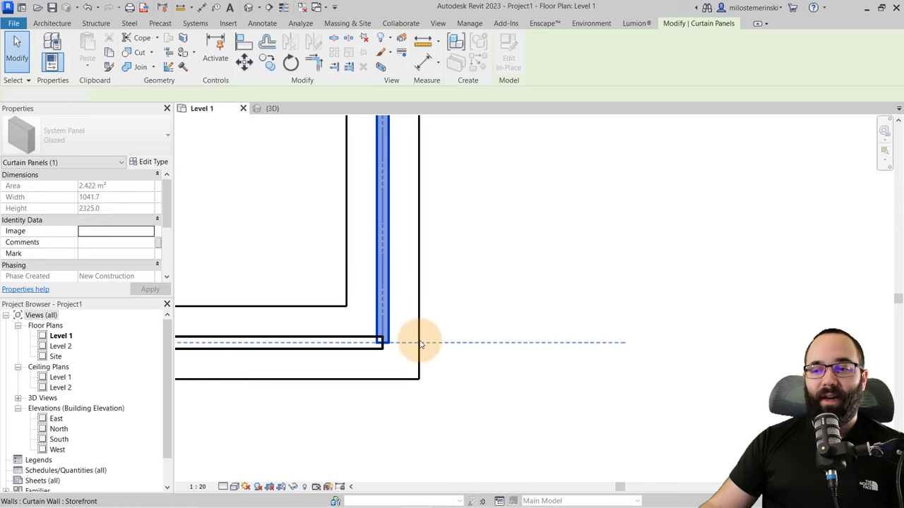
pyautogui.click(420, 345)
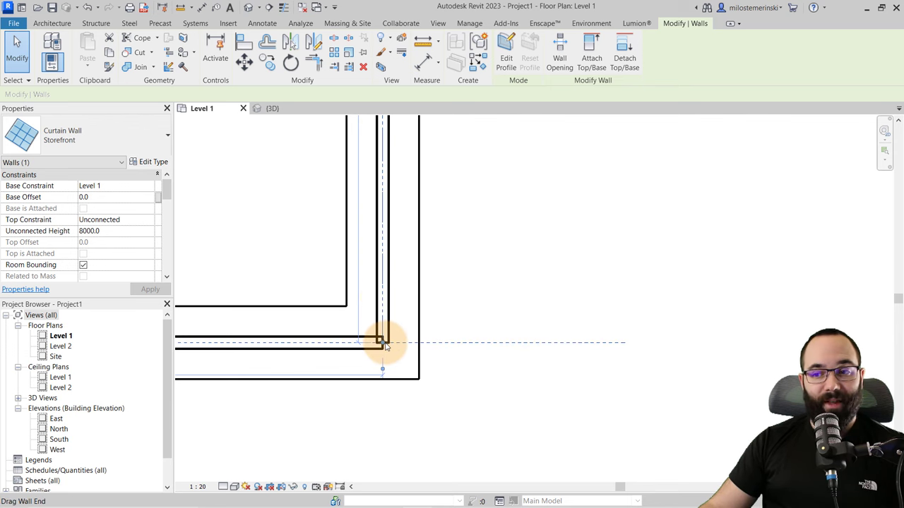
pyautogui.scroll(2, 384, 346)
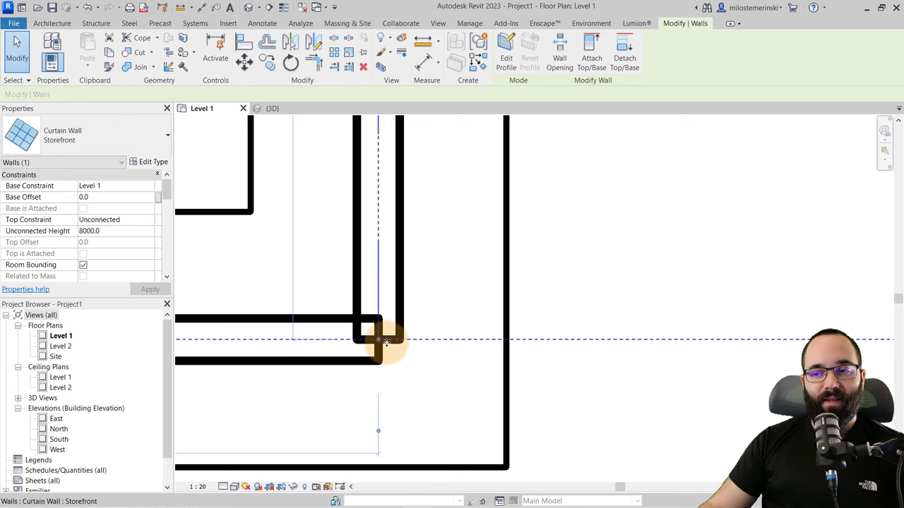
pyautogui.scroll(1, 385, 348)
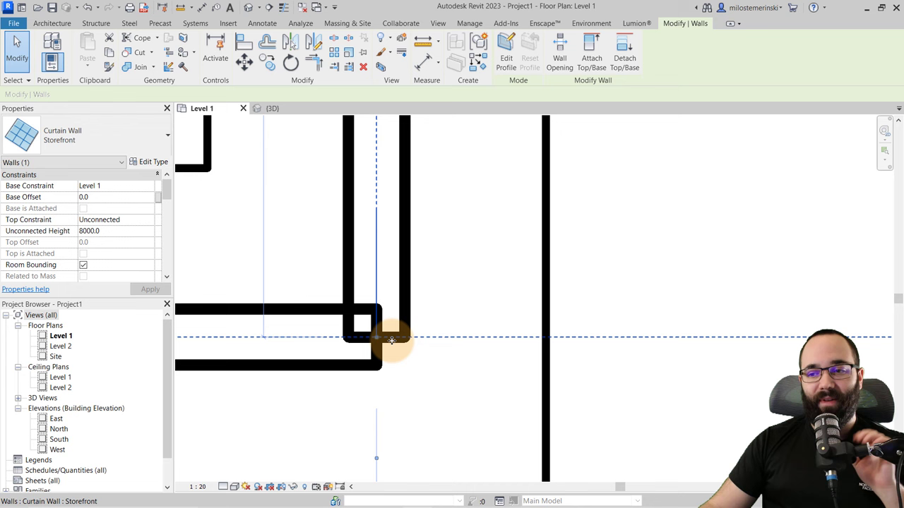
pyautogui.click(283, 108)
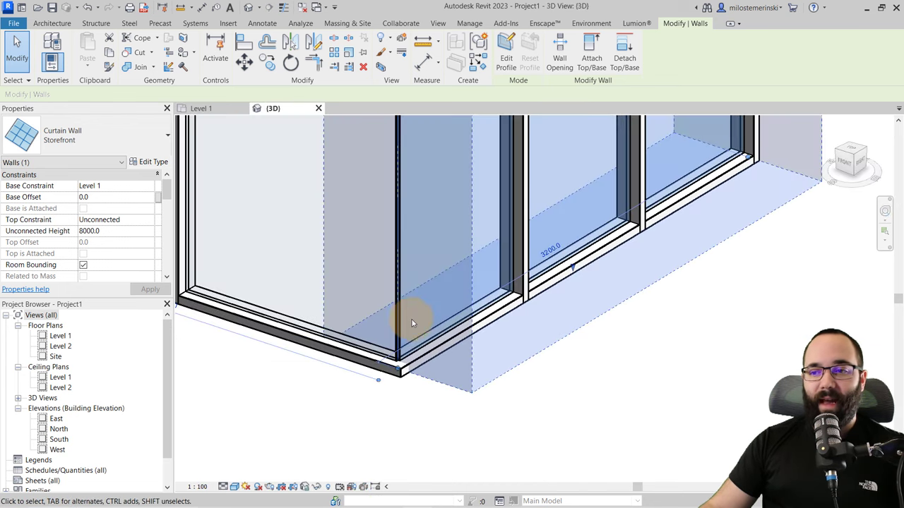
pyautogui.click(397, 419)
pyautogui.scroll(6, 385, 396)
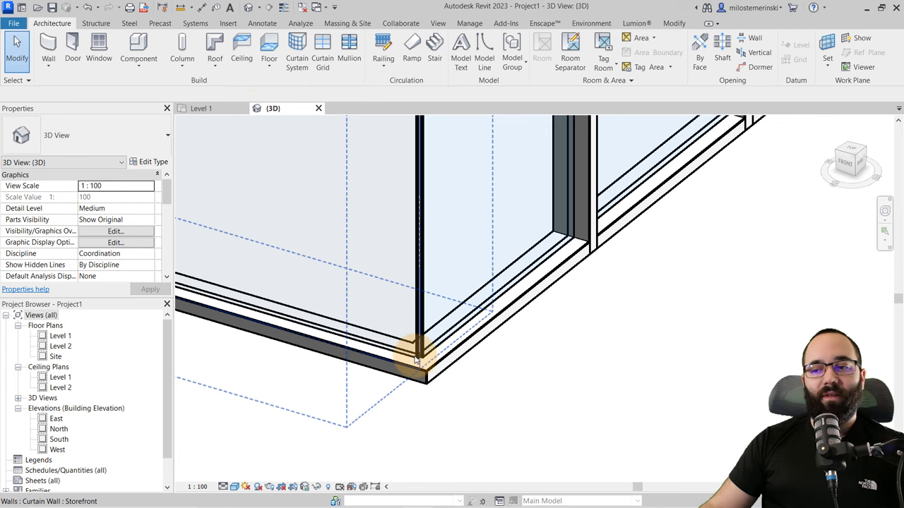
pyautogui.click(212, 108)
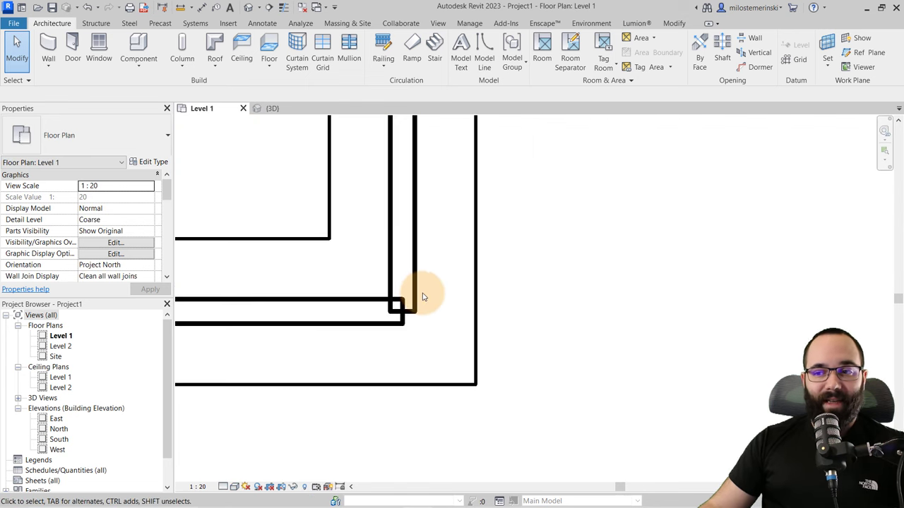
pyautogui.scroll(-2, 423, 297)
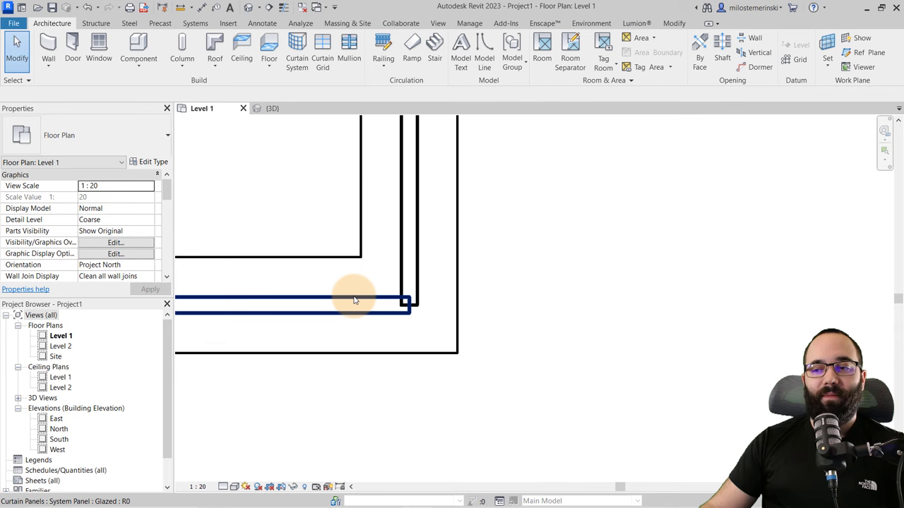
# Step: Set the horizontal glazed panel type's Offset to 12.5 with the formula =25/2 and apply it
pyautogui.click(354, 300)
pyautogui.click(152, 161)
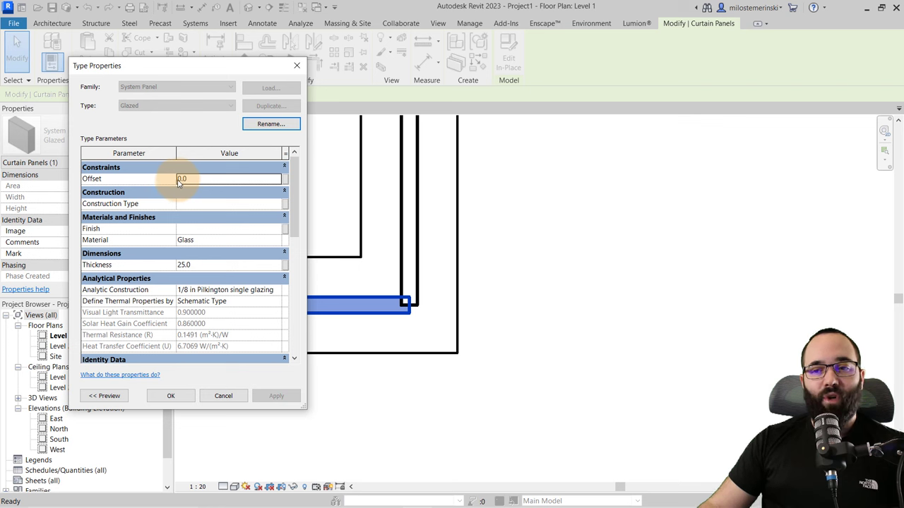
pyautogui.click(182, 180)
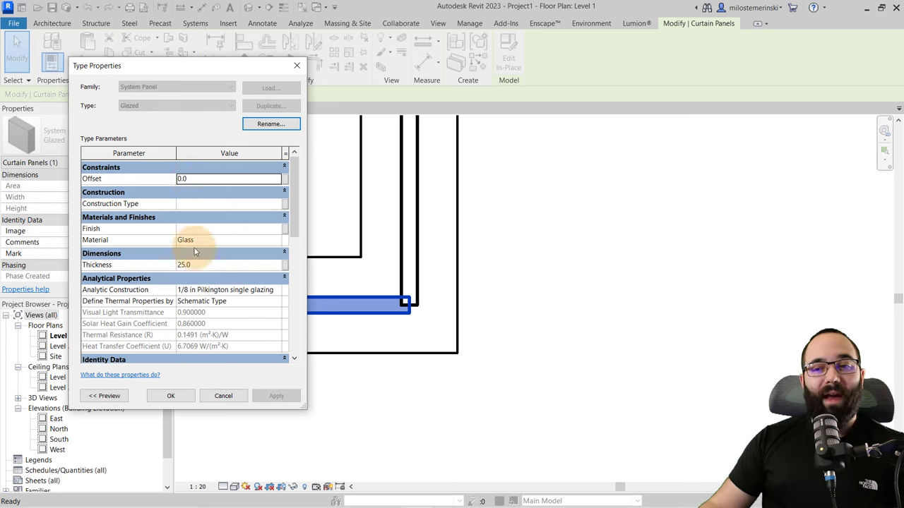
pyautogui.click(195, 180)
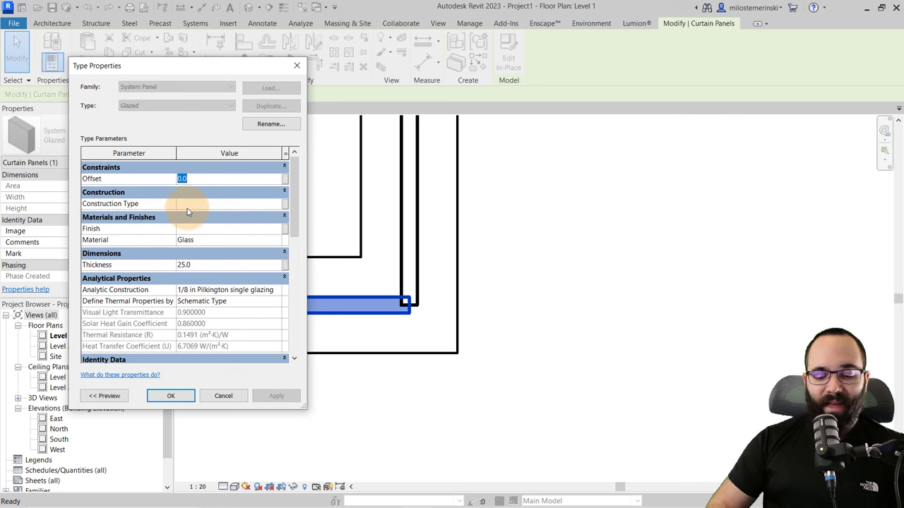
pyautogui.write('=')
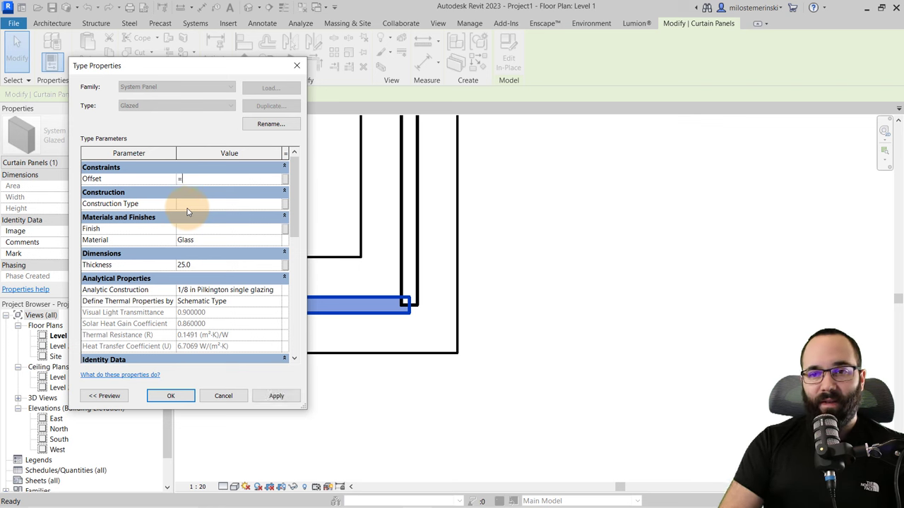
pyautogui.write('25')
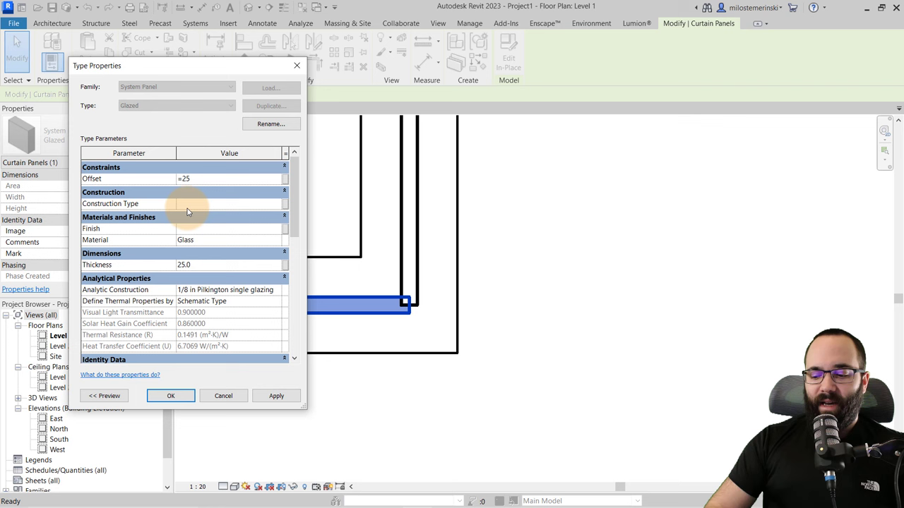
pyautogui.write('/2')
pyautogui.press('Return')
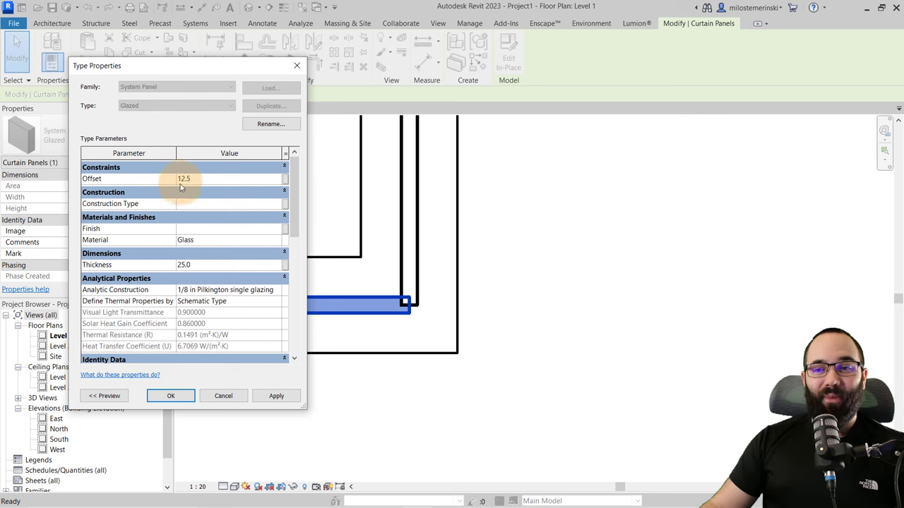
pyautogui.click(276, 397)
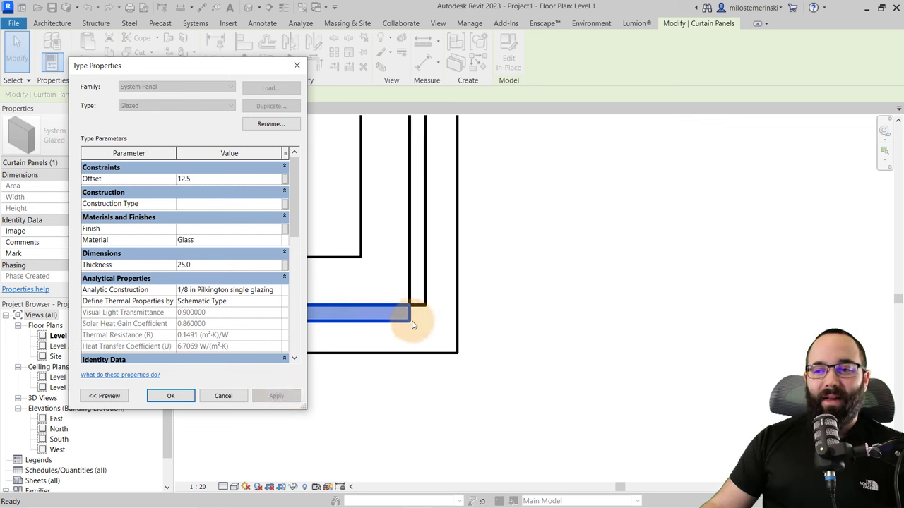
# Step: Negate the panel Offset to -12.5 and confirm the type change
pyautogui.click(182, 180)
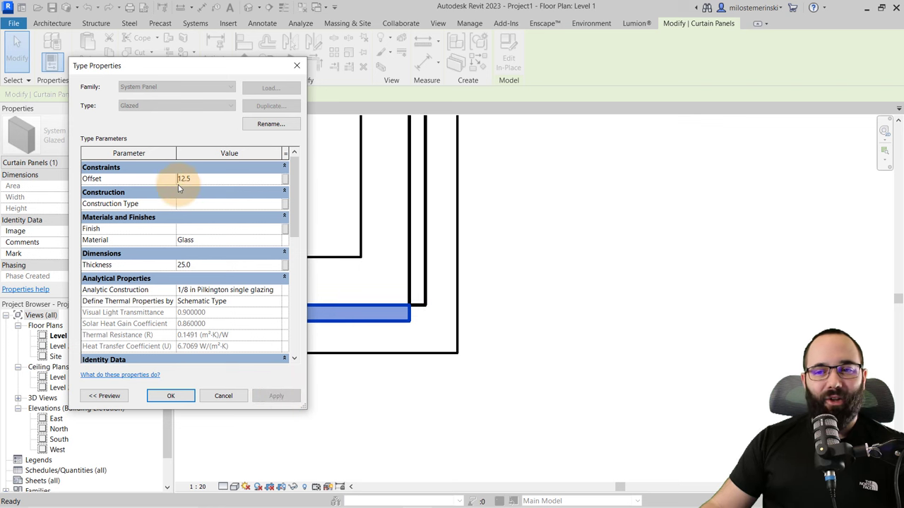
pyautogui.write('-')
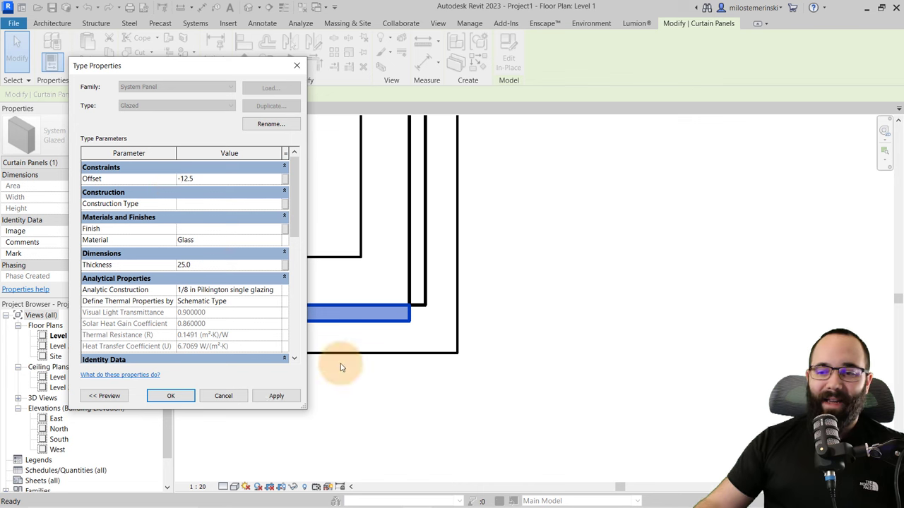
pyautogui.click(277, 396)
pyautogui.click(174, 396)
pyautogui.scroll(4, 299, 288)
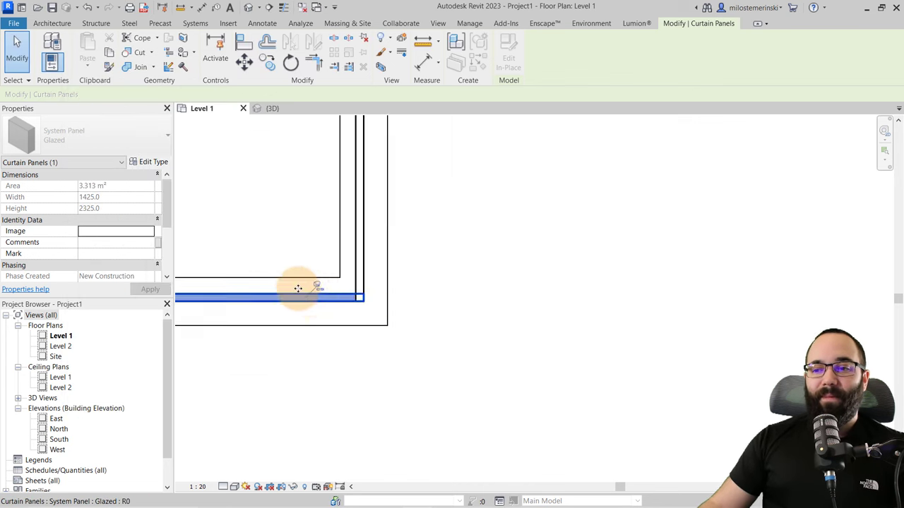
# Step: Orbit the 3D view around the bare corner where the two glazed panels meet
pyautogui.click(273, 108)
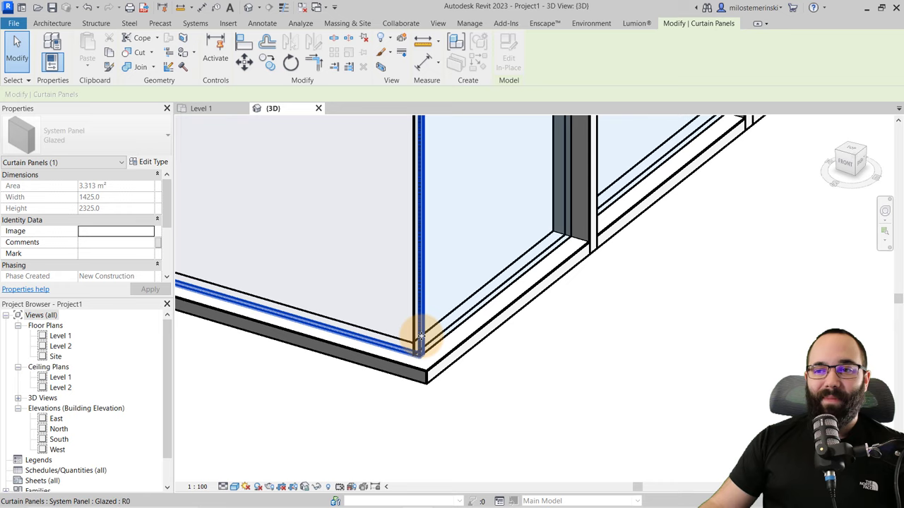
pyautogui.scroll(-2, 417, 339)
pyautogui.click(412, 388)
pyautogui.keyDown('shift'); pyautogui.moveTo(419, 339); pyautogui.dragTo(377, 391, button='middle'); pyautogui.keyUp('shift')
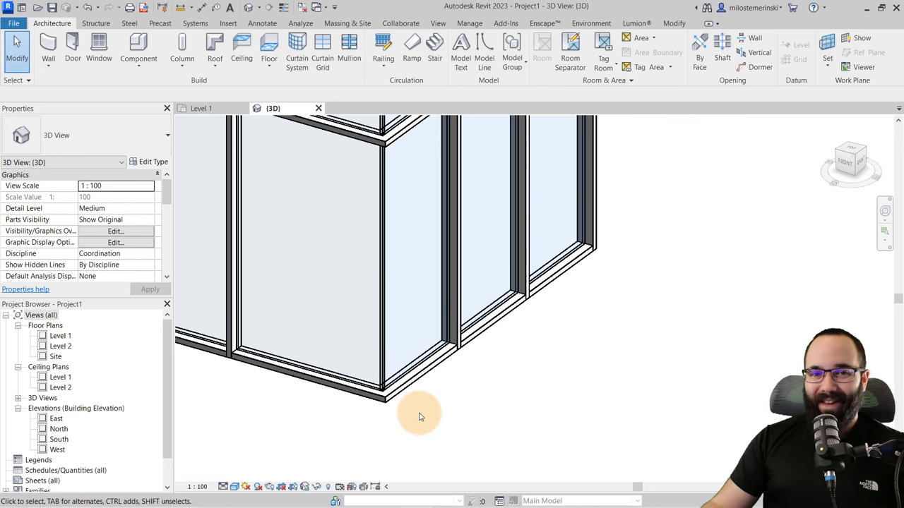
pyautogui.moveTo(398, 426)
pyautogui.keyDown('shift'); pyautogui.mouseDown(button='middle')
pyautogui.moveTo(420, 405)
pyautogui.moveTo(379, 389)
pyautogui.moveTo(379, 403)
pyautogui.mouseUp(button='middle'); pyautogui.keyUp('shift')
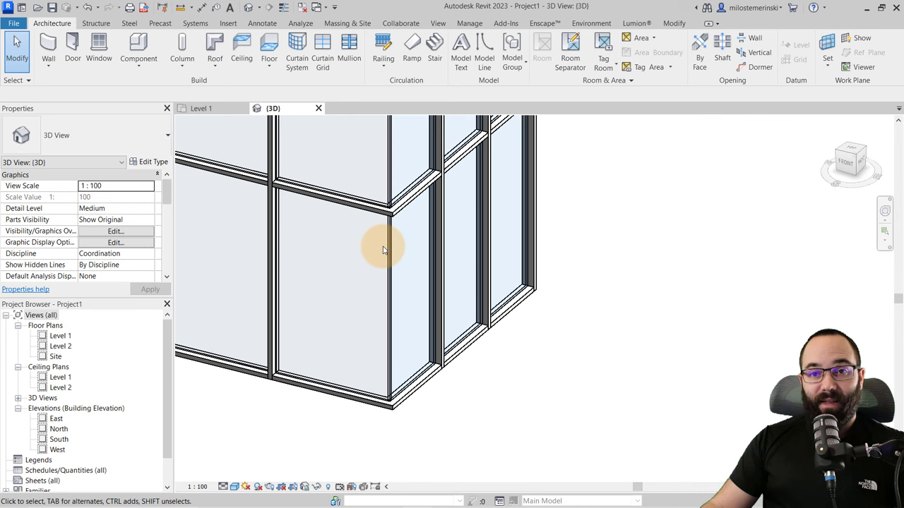
# Step: Choose the Generic - 200mm wall type, sketch an L-shaped test wall on Level 1, then delete it
pyautogui.click(49, 53)
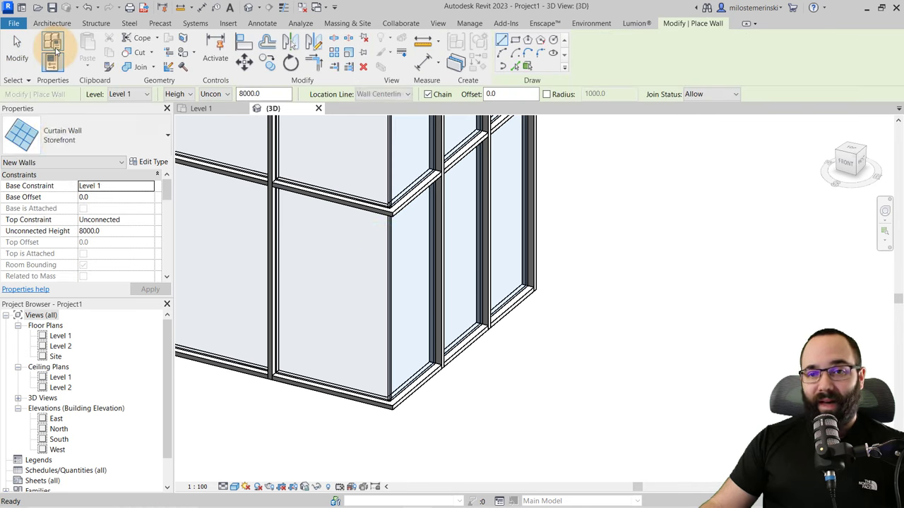
pyautogui.click(61, 134)
pyautogui.scroll(5, 76, 268)
pyautogui.scroll(1, 76, 268)
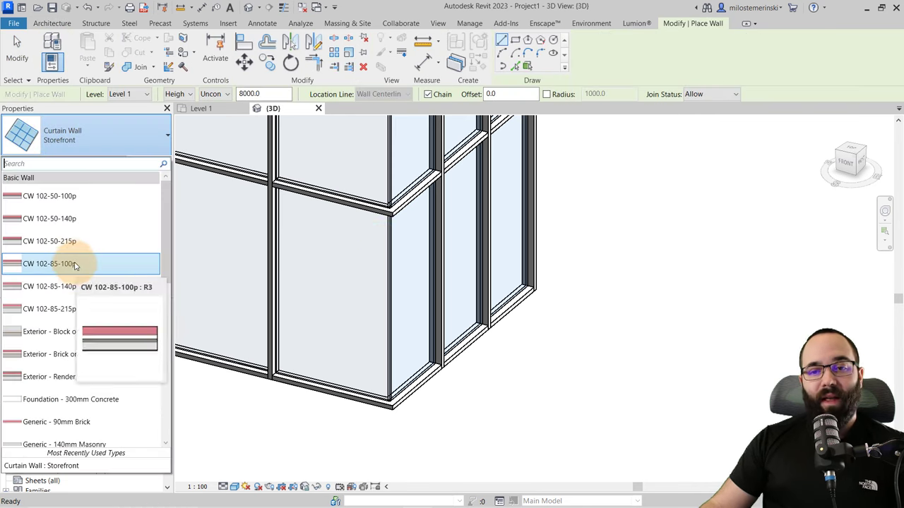
pyautogui.scroll(-3, 79, 252)
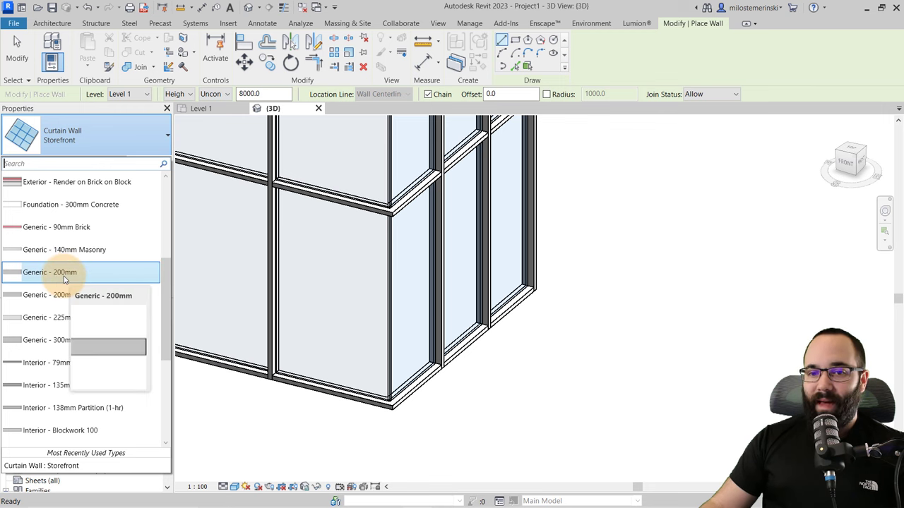
pyautogui.click(201, 108)
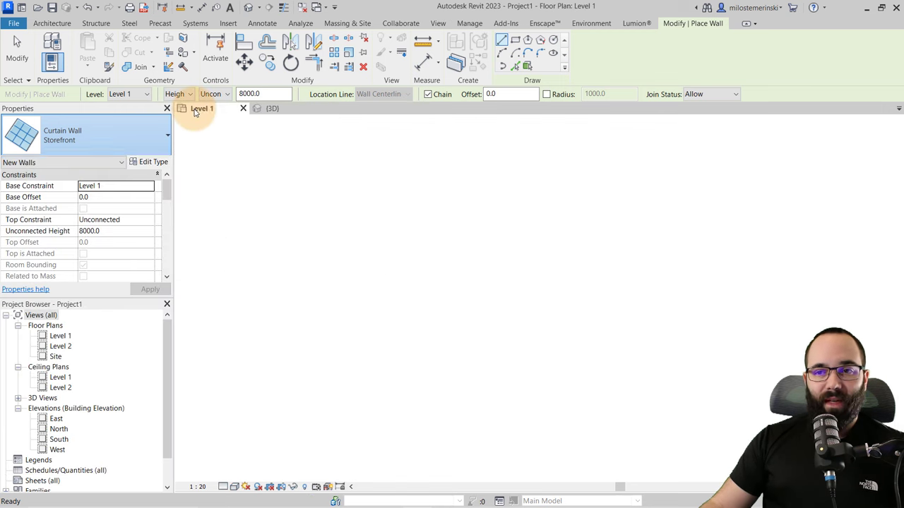
pyautogui.scroll(8, 286, 296)
pyautogui.scroll(-3, 353, 270)
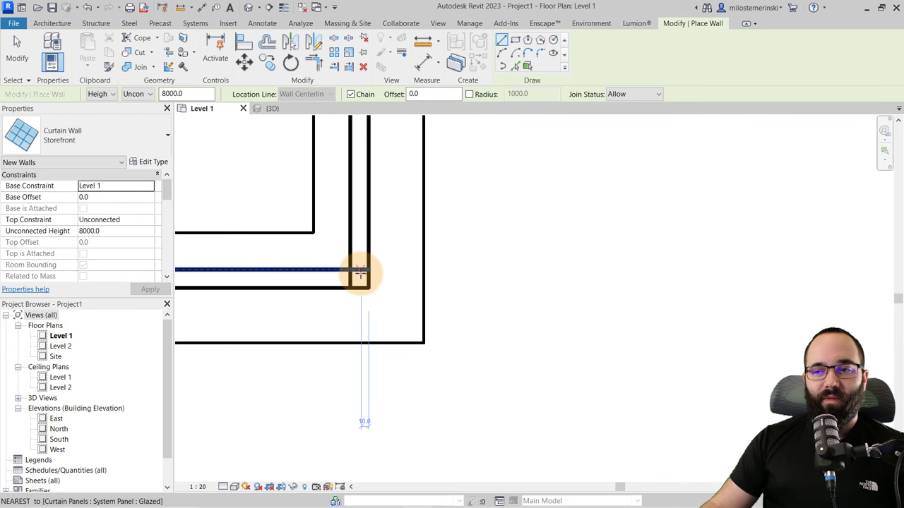
pyautogui.click(108, 145)
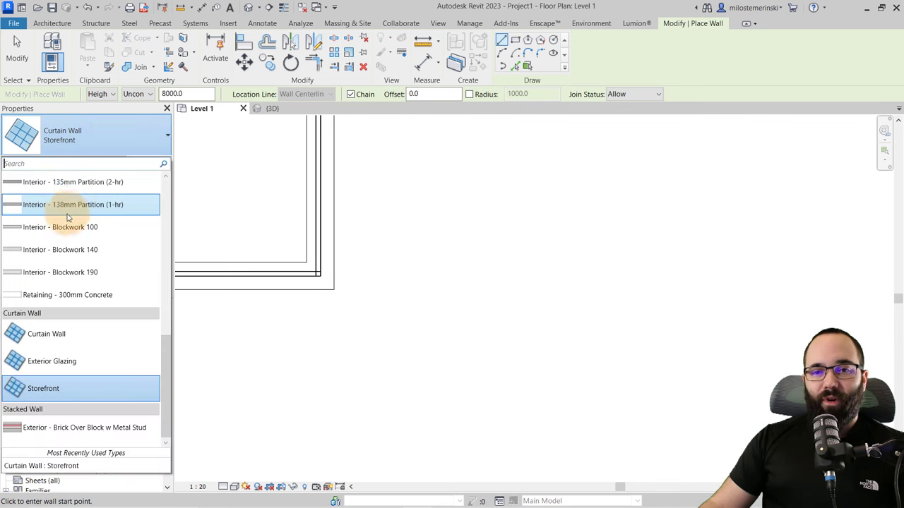
pyautogui.scroll(5, 63, 228)
pyautogui.scroll(-2, 78, 240)
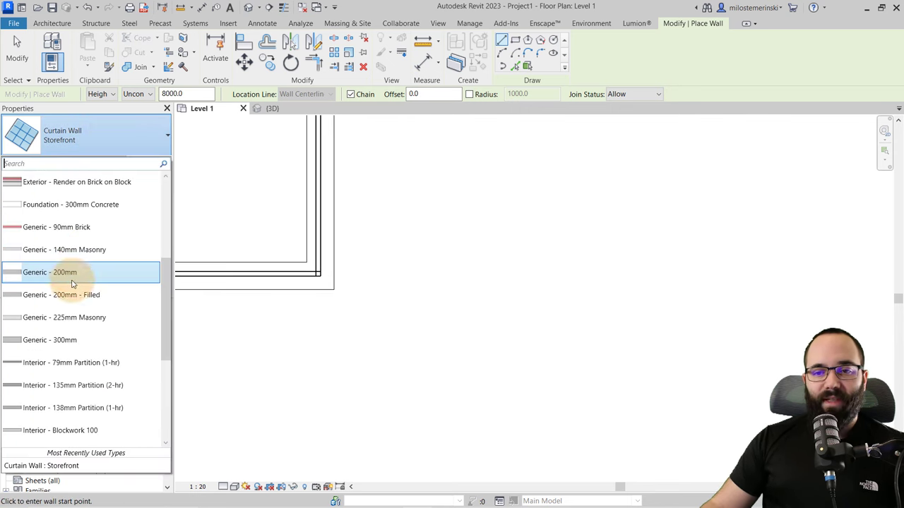
pyautogui.click(73, 272)
pyautogui.click(454, 248)
pyautogui.click(538, 248)
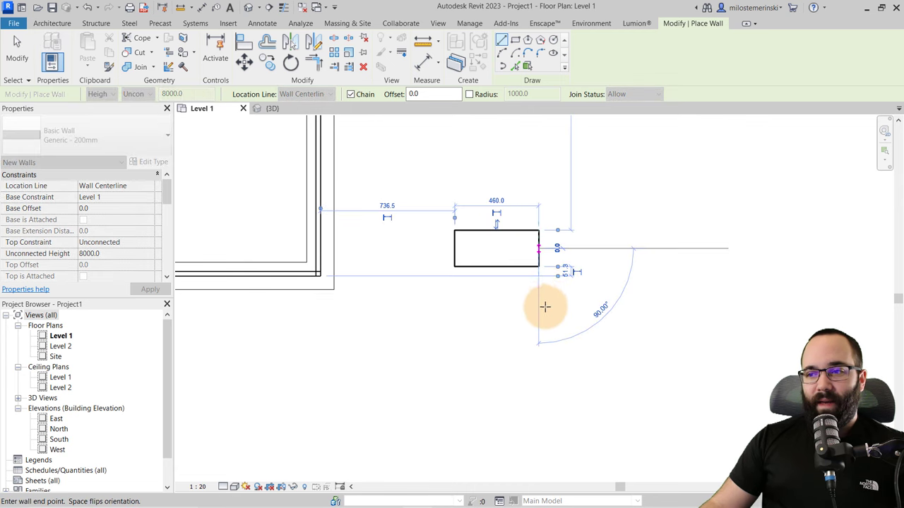
pyautogui.click(539, 345)
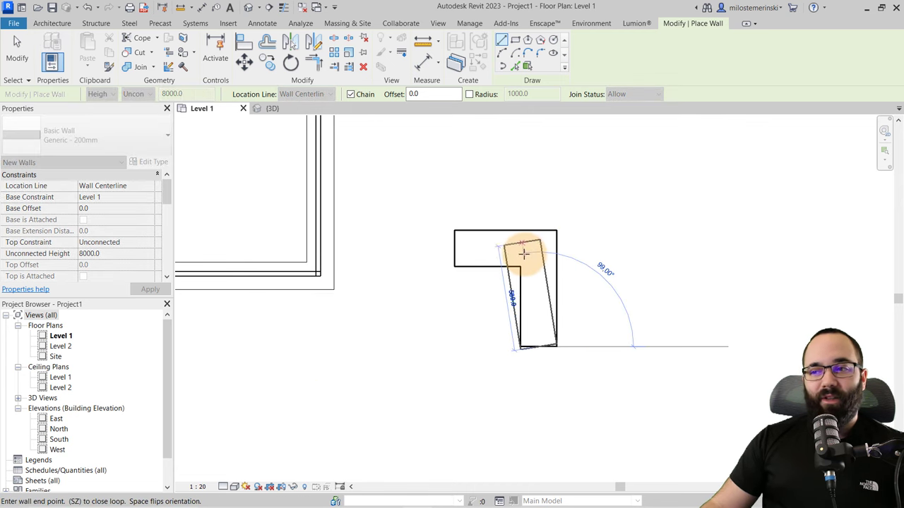
pyautogui.press('Escape')
pyautogui.press('Escape')
pyautogui.moveTo(599, 298); pyautogui.dragTo(471, 225)
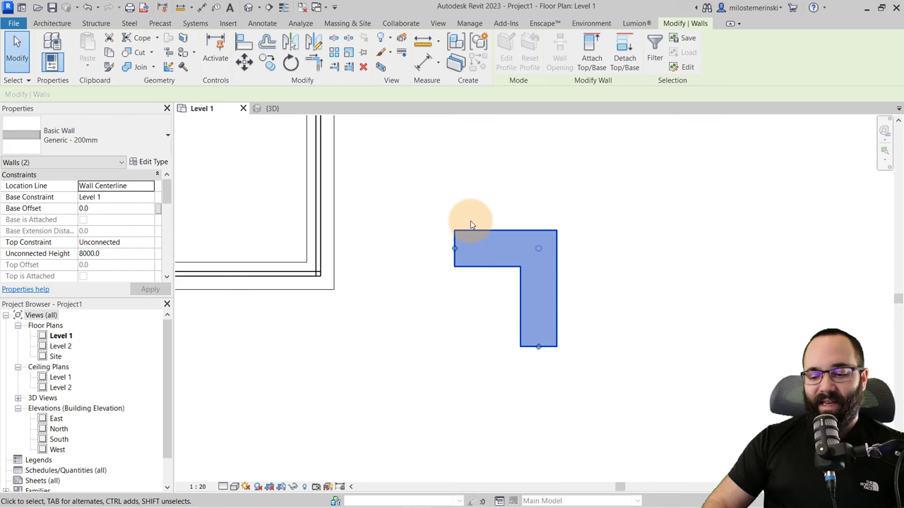
pyautogui.press('Delete')
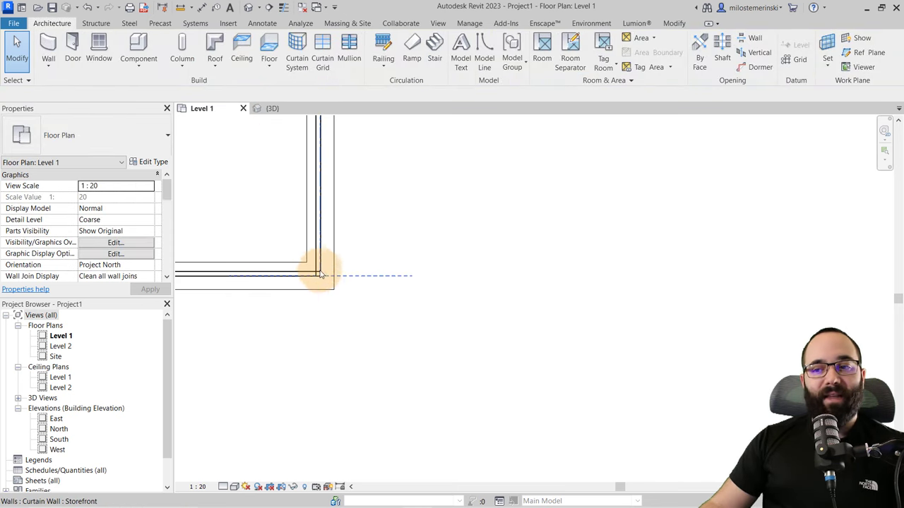
# Step: Draw a Generic - 200mm wall beside the storefront corner in 3D and select it
pyautogui.click(269, 109)
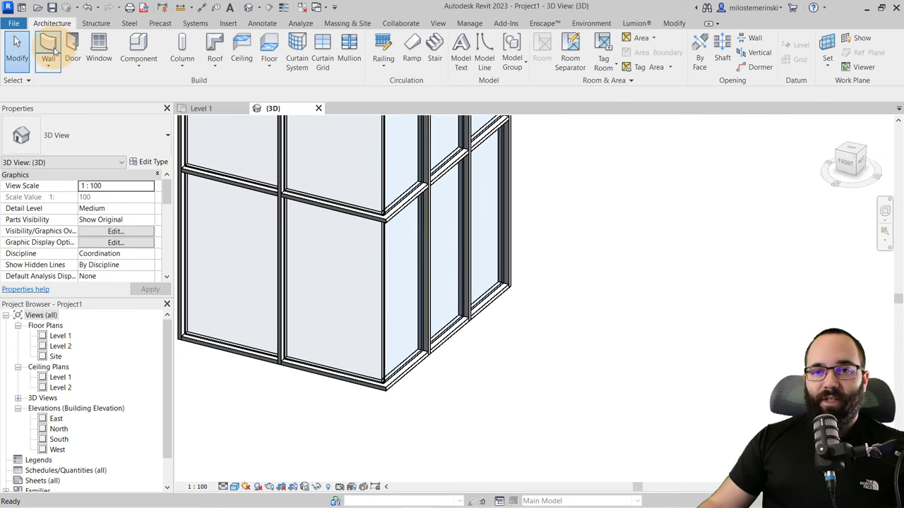
pyautogui.click(48, 50)
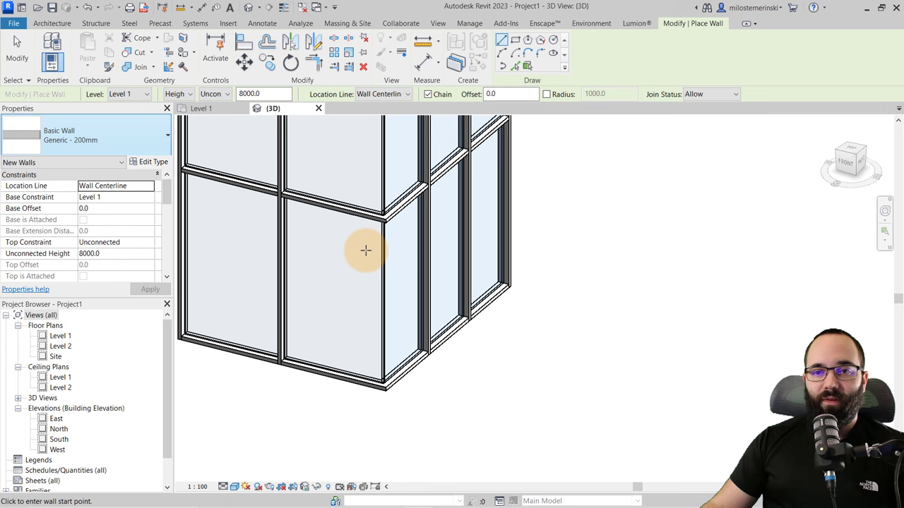
pyautogui.click(491, 408)
pyautogui.click(549, 357)
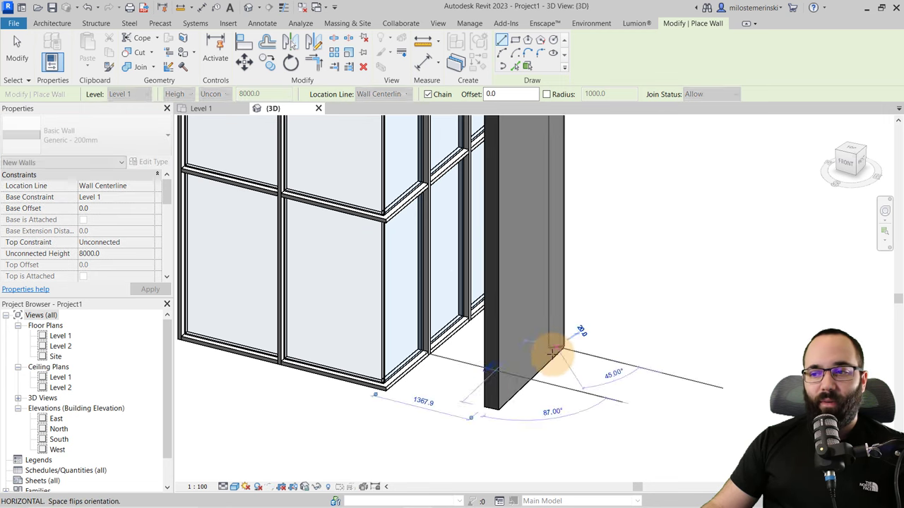
pyautogui.press('Escape')
pyautogui.press('Escape')
pyautogui.click(524, 372)
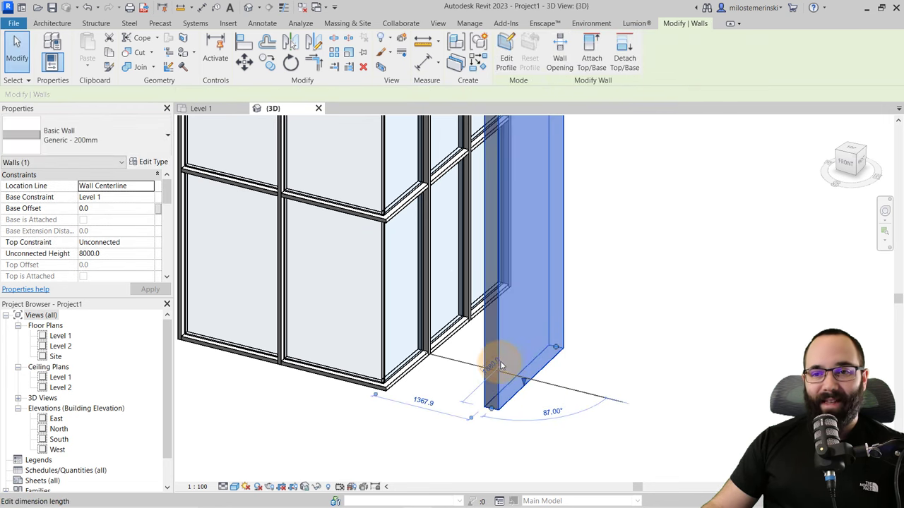
# Step: Duplicate the wall's type as a new type named 'Glass panel wall'
pyautogui.click(141, 163)
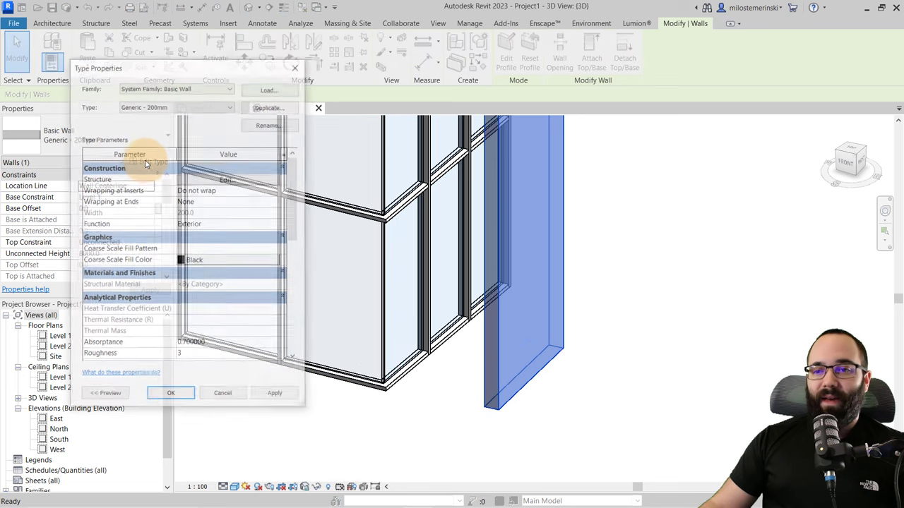
pyautogui.click(265, 106)
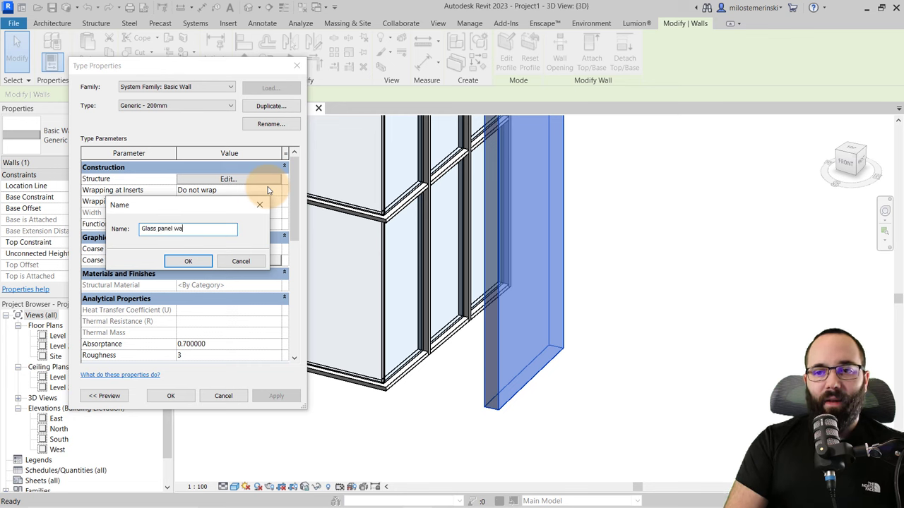
pyautogui.write('Glass panel wall')
pyautogui.click(187, 261)
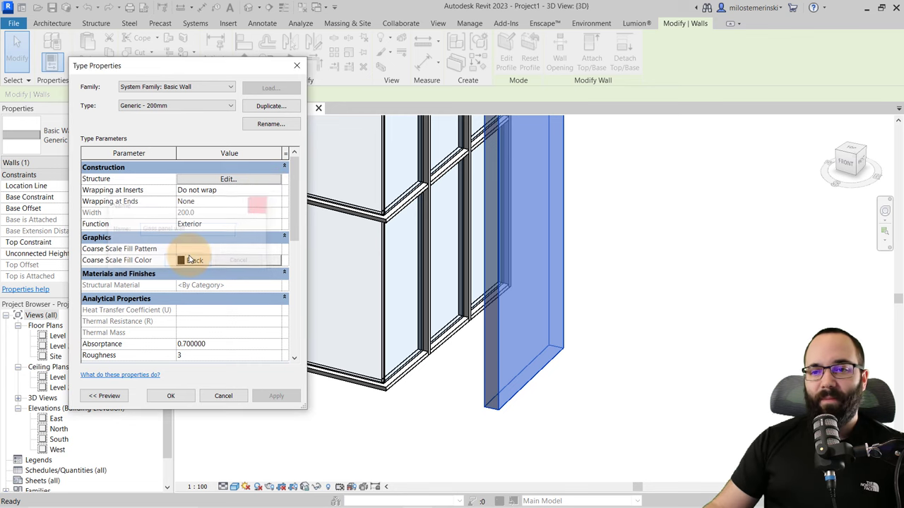
# Step: Give its structure layer a 25 mm thickness and glass material, then accept the type
pyautogui.click(225, 179)
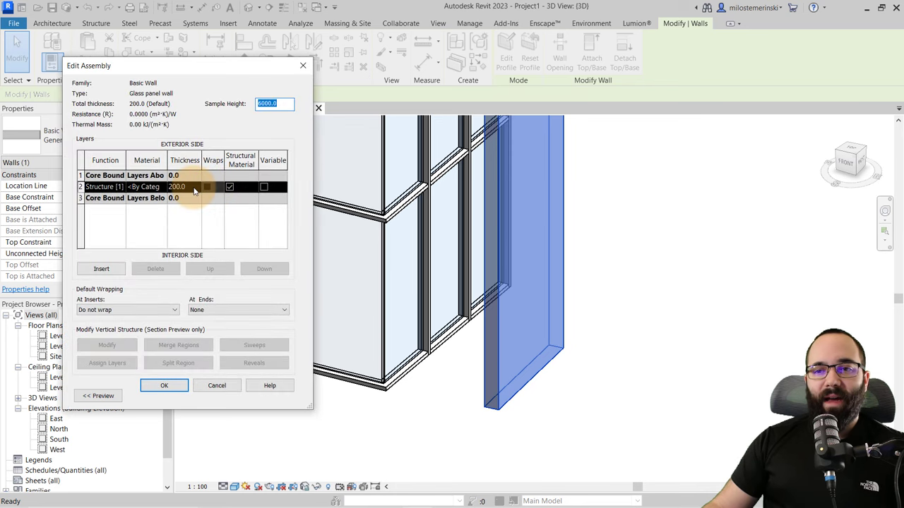
pyautogui.click(192, 187)
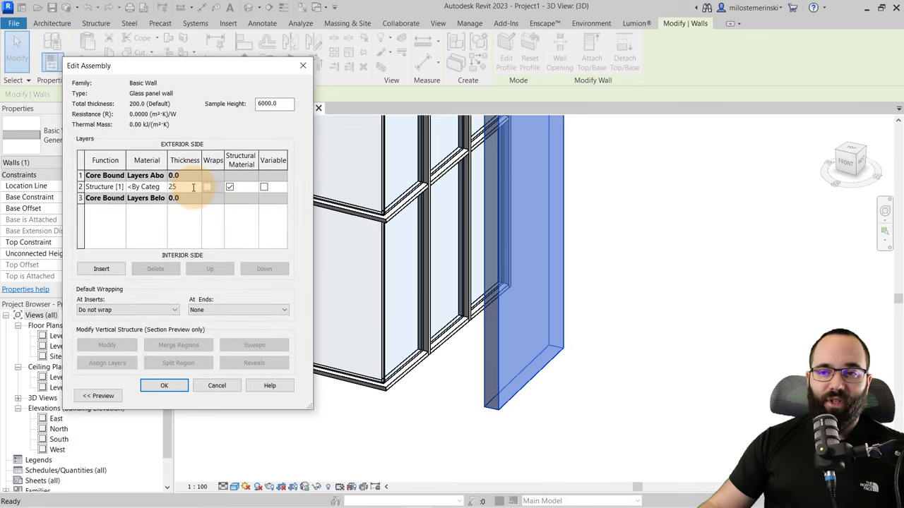
pyautogui.click(130, 187)
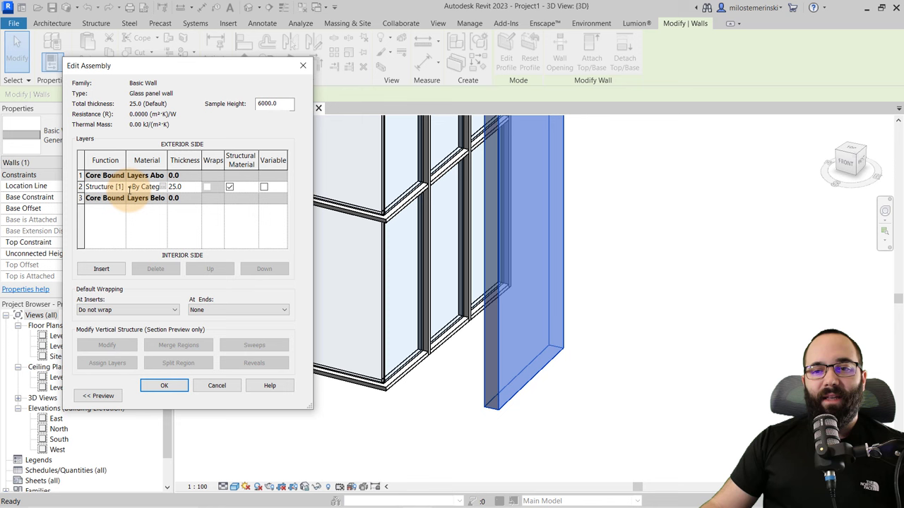
pyautogui.click(130, 187)
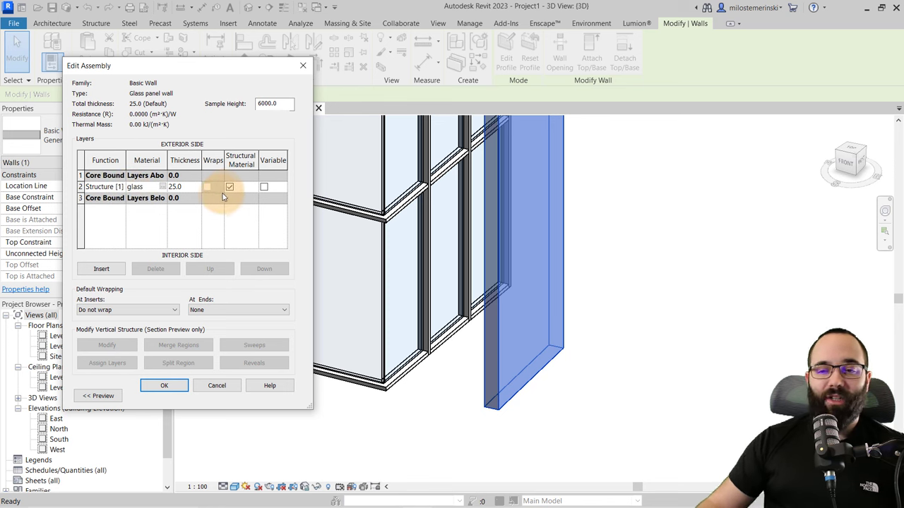
pyautogui.click(185, 187)
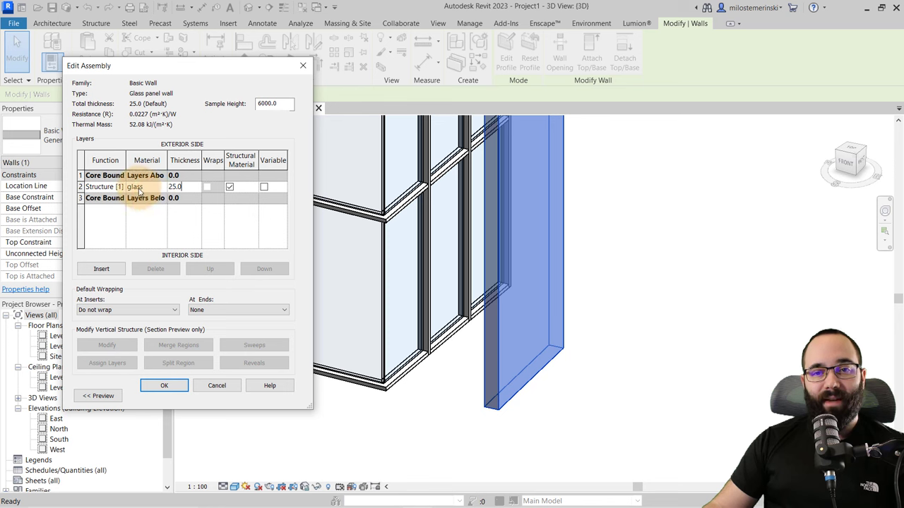
pyautogui.click(141, 185)
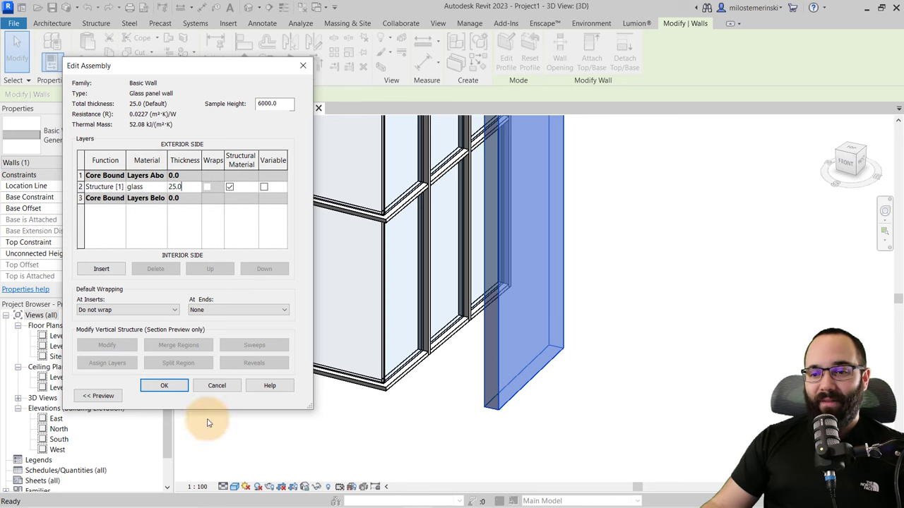
pyautogui.click(173, 386)
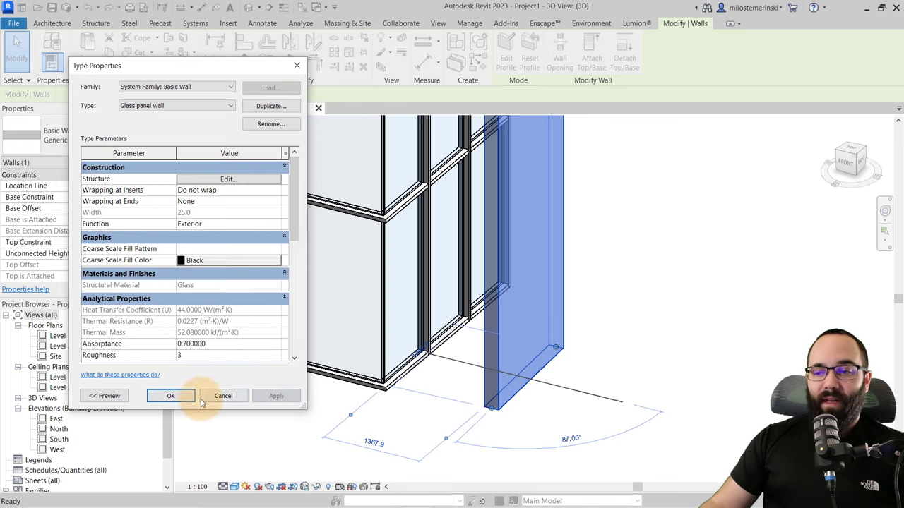
pyautogui.click(172, 396)
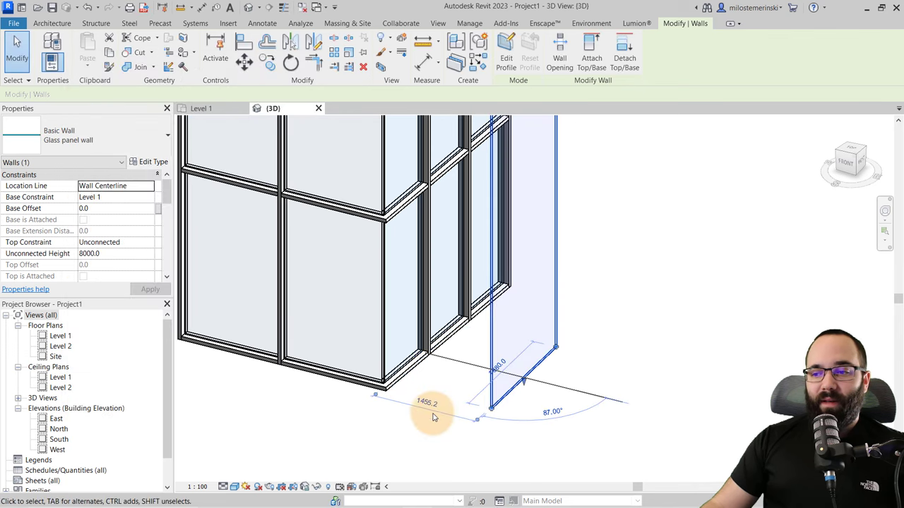
# Step: Check the new glass wall in 3D by orbiting around it
pyautogui.click(516, 441)
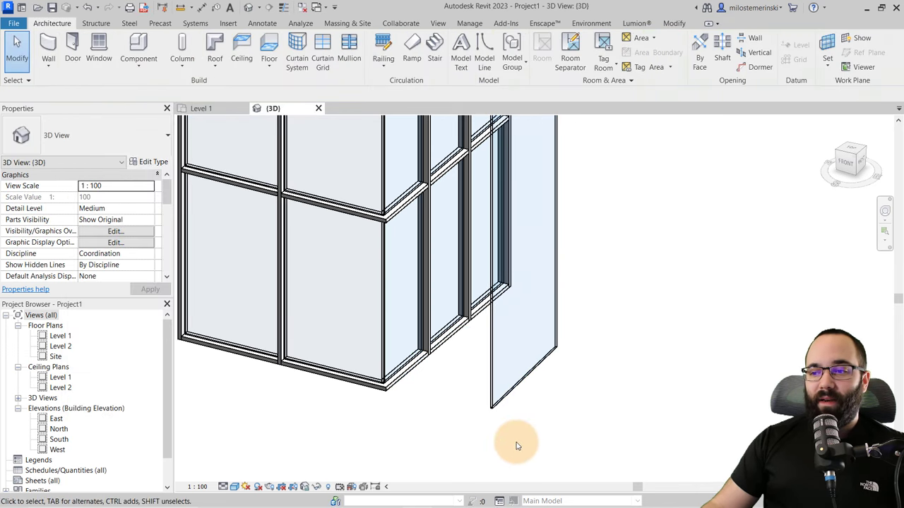
pyautogui.click(499, 406)
pyautogui.keyDown('shift'); pyautogui.moveTo(480, 393); pyautogui.dragTo(355, 169, button='middle'); pyautogui.keyUp('shift')
pyautogui.click(405, 427)
# Step: Window-select the storefront corner and filter the selection down to its 8 Curtain Panels
pyautogui.moveTo(344, 163); pyautogui.dragTo(403, 434)
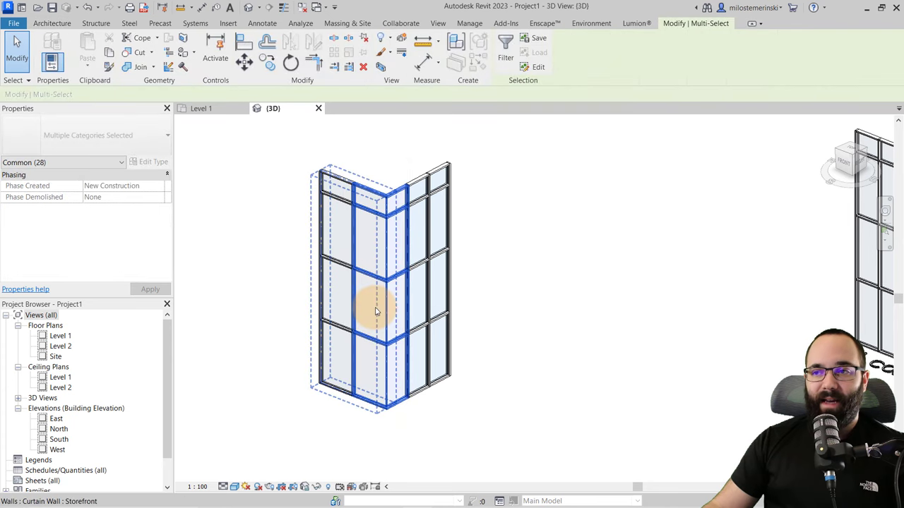
pyautogui.click(503, 61)
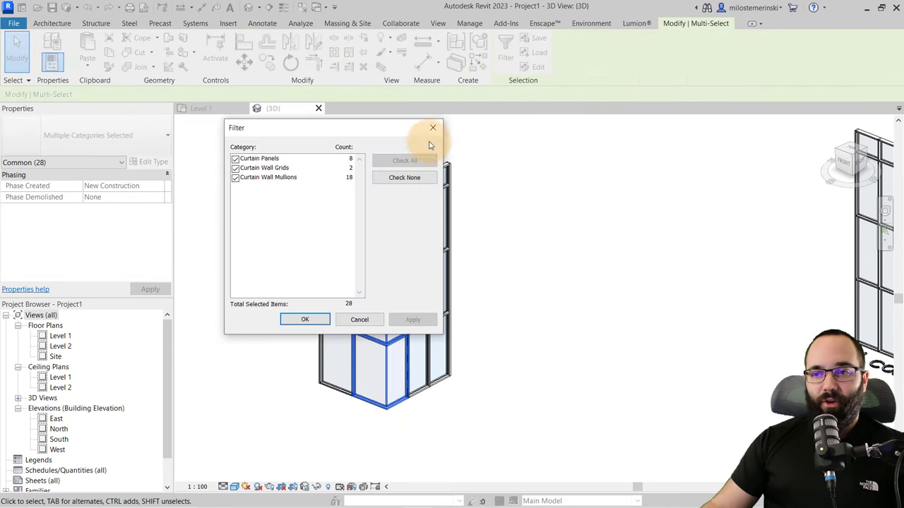
pyautogui.click(404, 177)
pyautogui.click(235, 160)
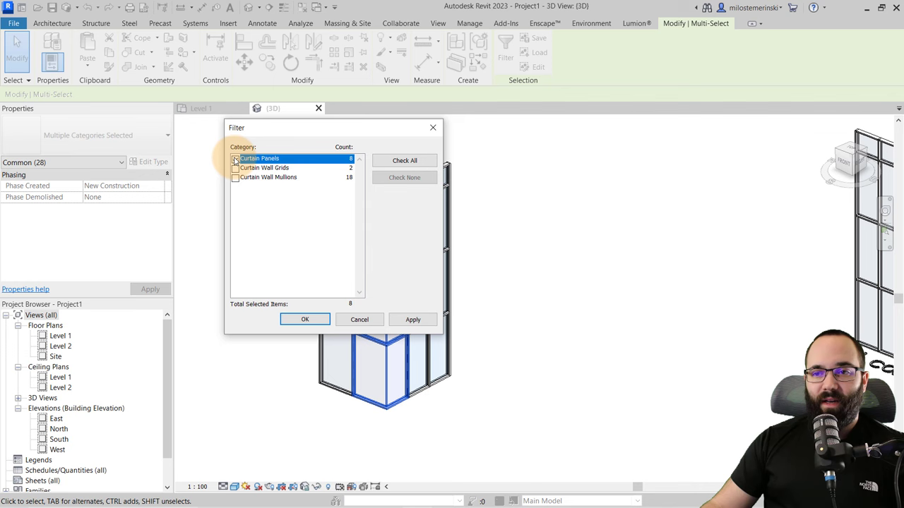
pyautogui.click(411, 319)
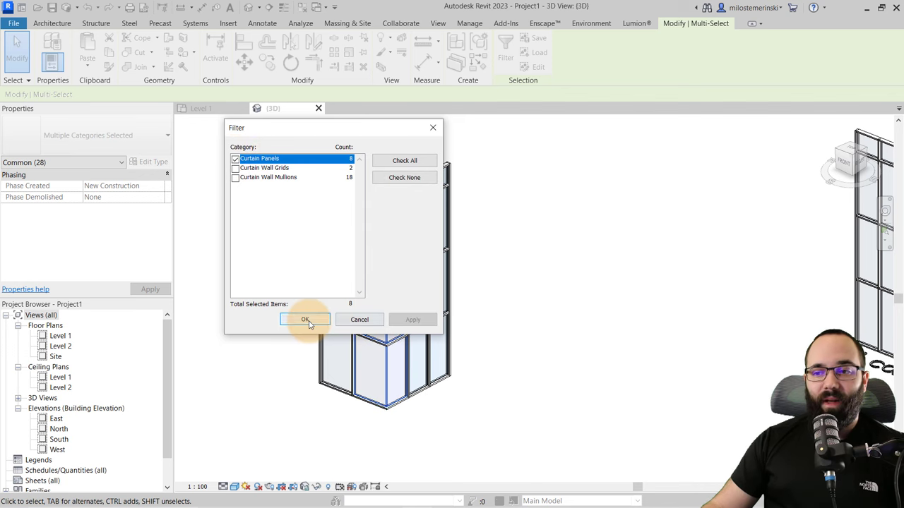
pyautogui.click(305, 319)
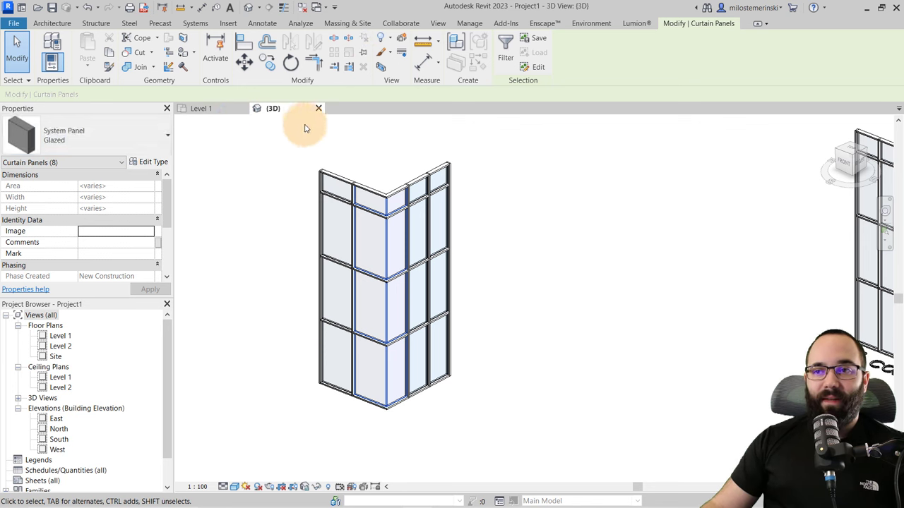
# Step: Switch the eight selected panels to Basic Wall : Glass panel wall, then deselect them
pyautogui.click(132, 137)
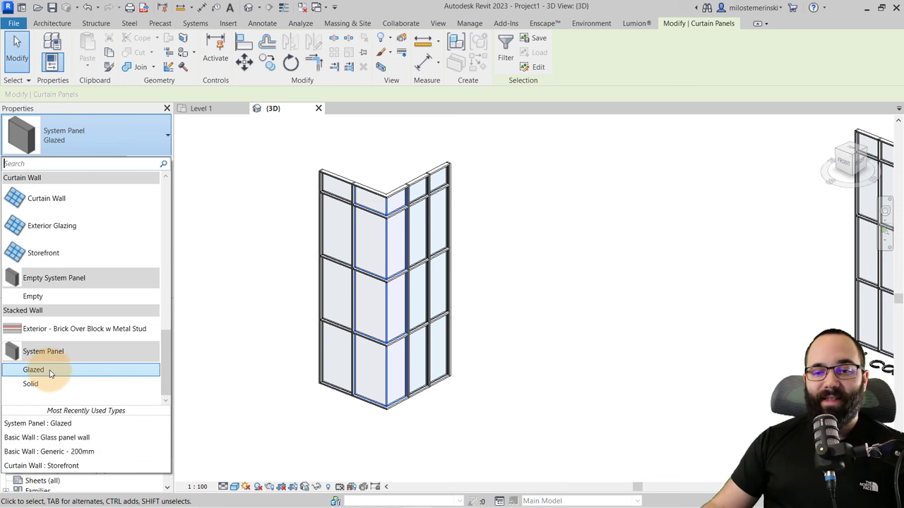
pyautogui.scroll(5, 43, 367)
pyautogui.scroll(2, 99, 299)
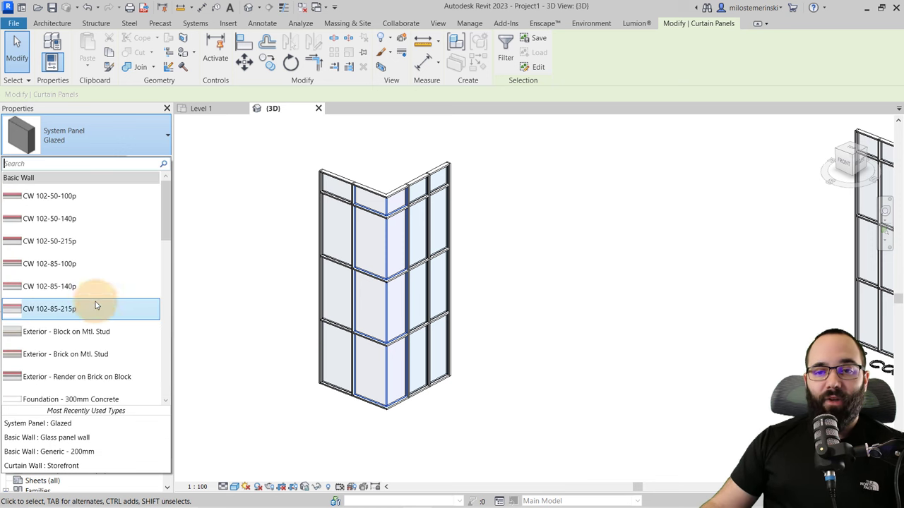
pyautogui.scroll(-1, 106, 272)
pyautogui.scroll(1, 83, 281)
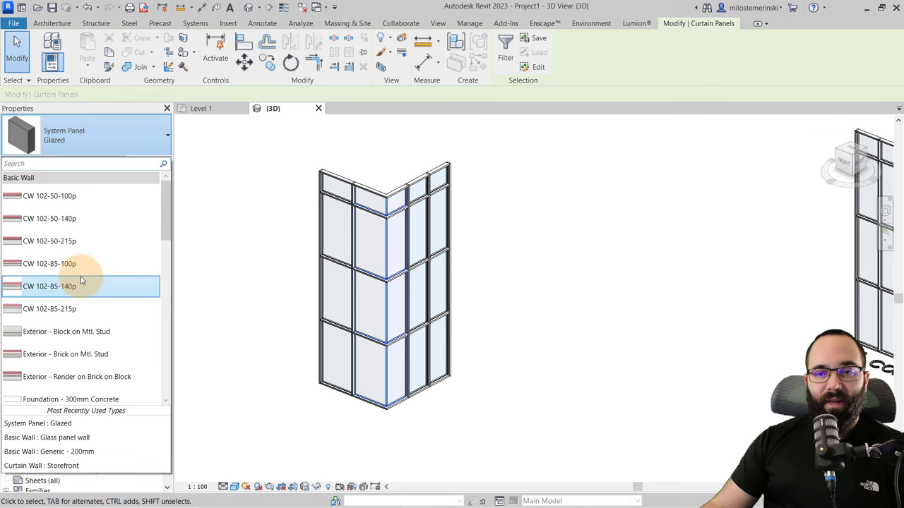
pyautogui.scroll(-6, 108, 252)
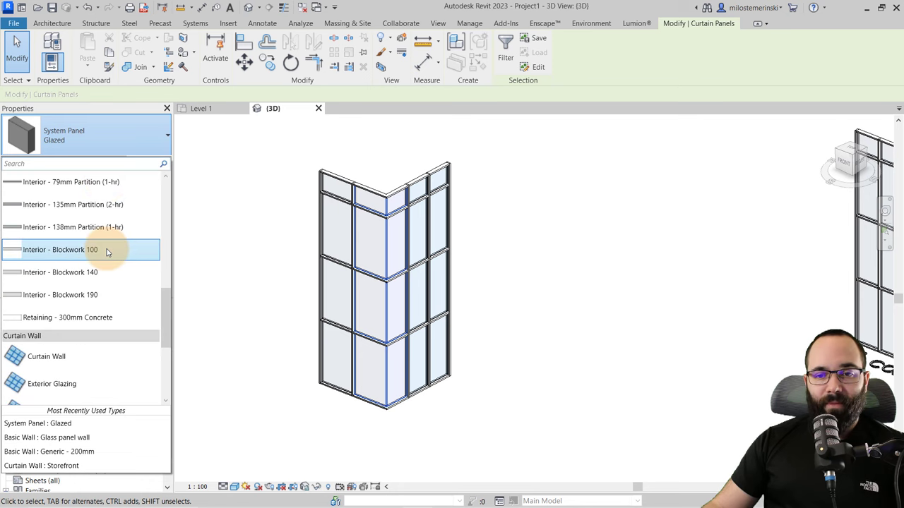
pyautogui.scroll(1, 105, 249)
pyautogui.click(57, 228)
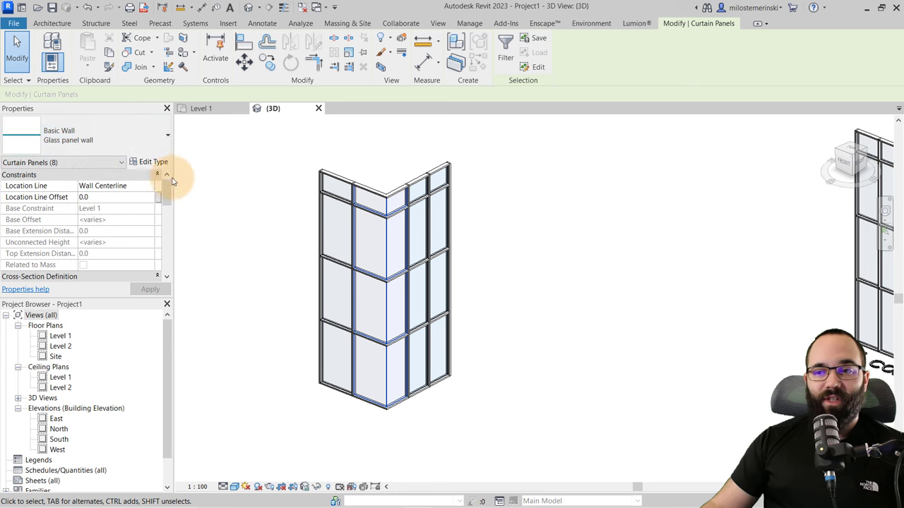
pyautogui.click(216, 247)
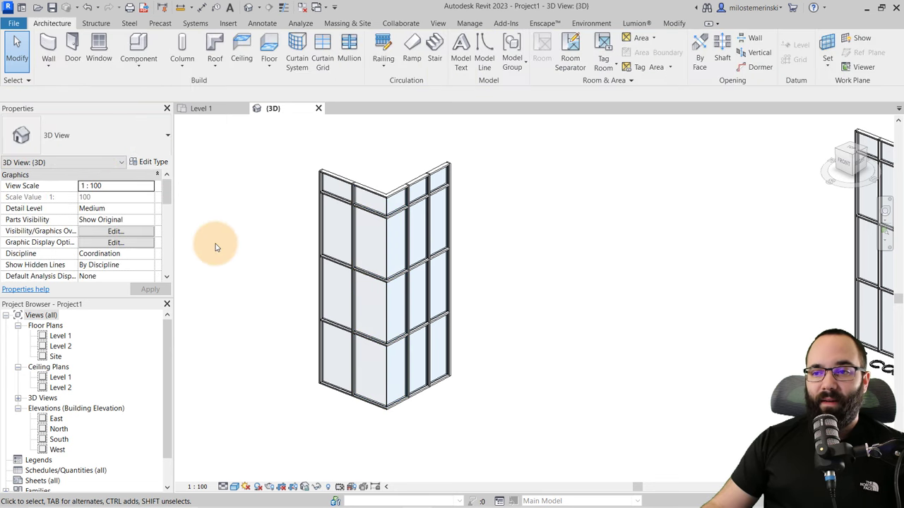
# Step: Orbit the 3D corner, then zoom and pan the Level 1 plan onto the storefront glass corner
pyautogui.scroll(5, 370, 386)
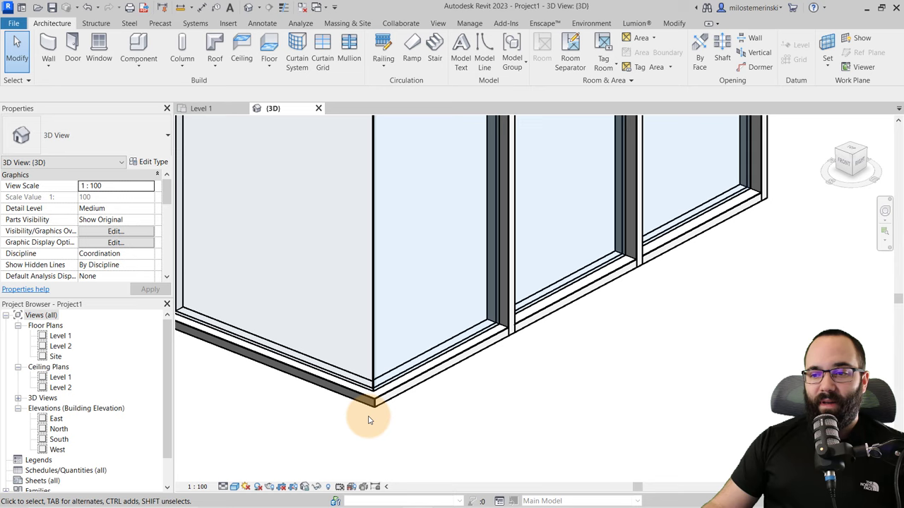
pyautogui.keyDown('shift'); pyautogui.moveTo(370, 374); pyautogui.dragTo(395, 400, button='middle'); pyautogui.keyUp('shift')
pyautogui.click(205, 110)
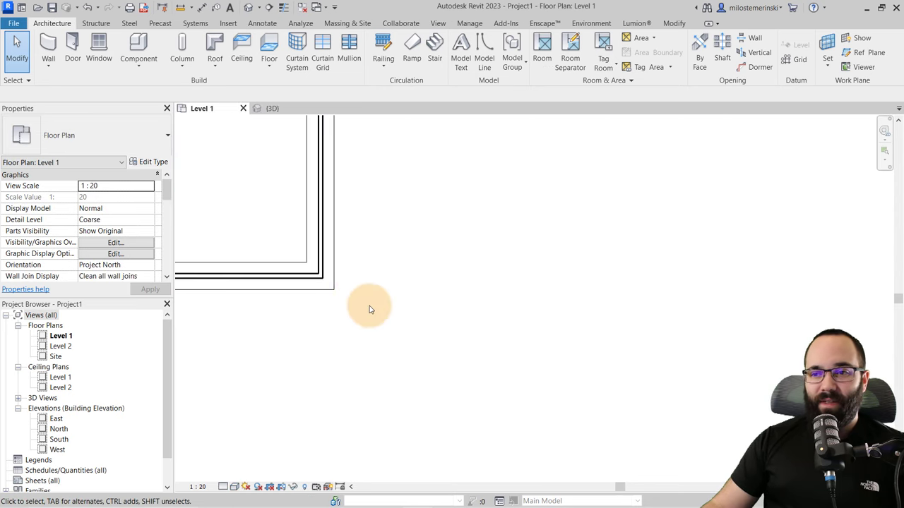
pyautogui.scroll(4, 334, 209)
pyautogui.scroll(-2, 333, 226)
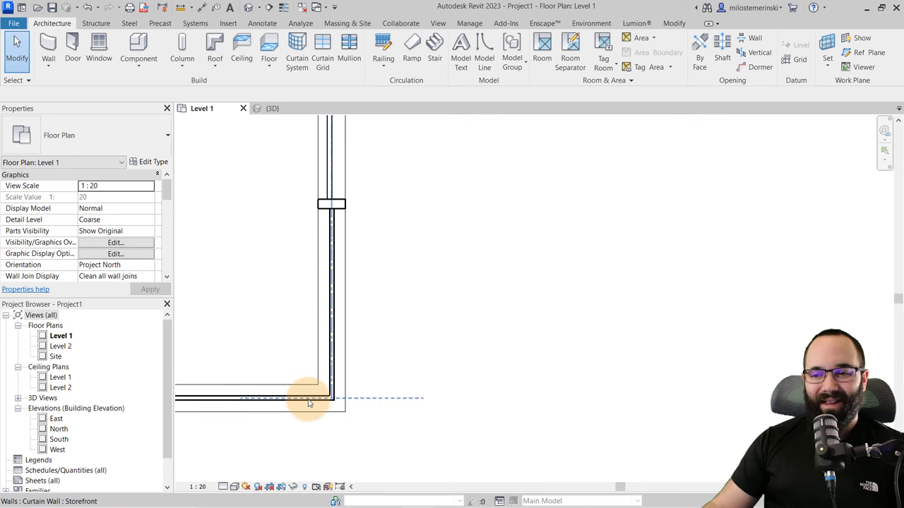
pyautogui.moveTo(305, 401); pyautogui.dragTo(385, 361, button='middle')
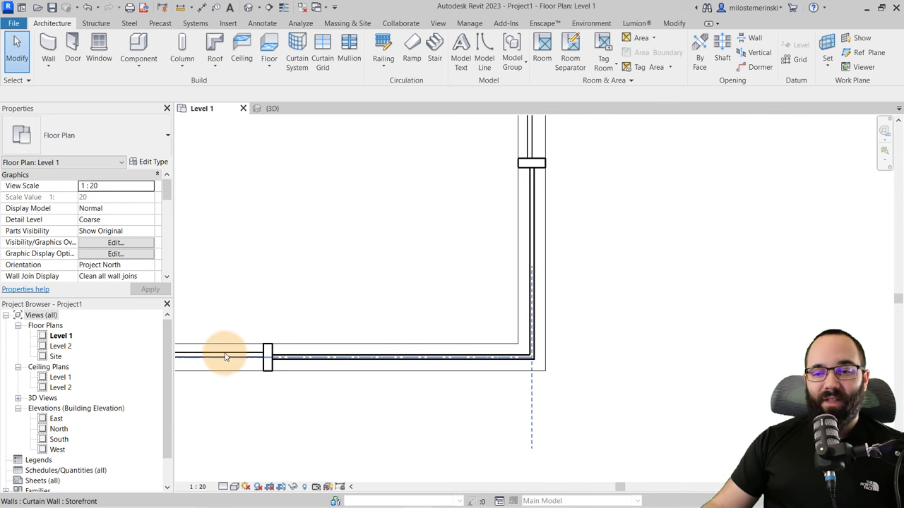
pyautogui.scroll(3, 225, 356)
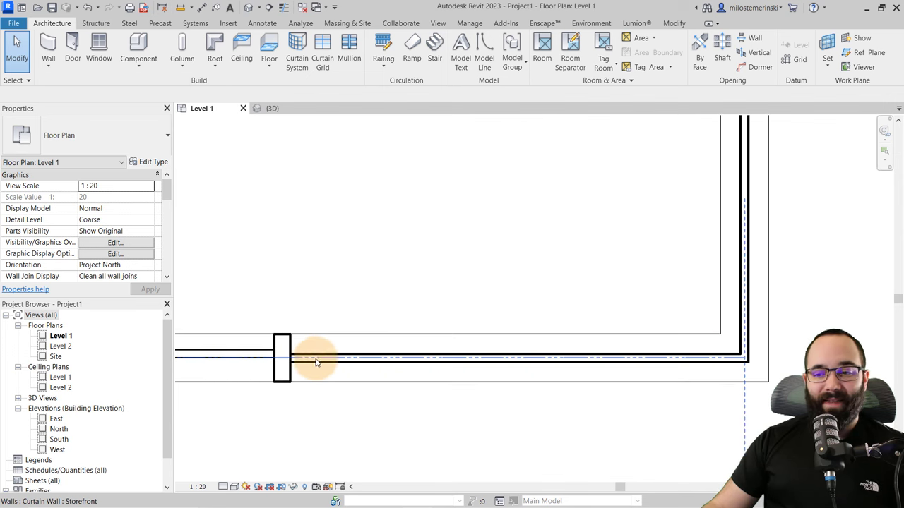
pyautogui.scroll(-2, 318, 363)
# Step: Verify the glazed panel type's Offset is 0, then return to the 3D view
pyautogui.press('Tab')
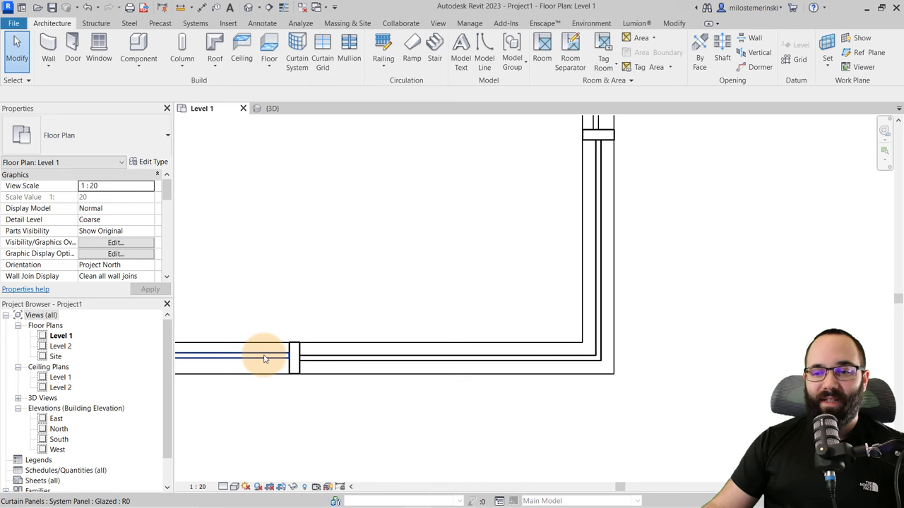
pyautogui.click(262, 360)
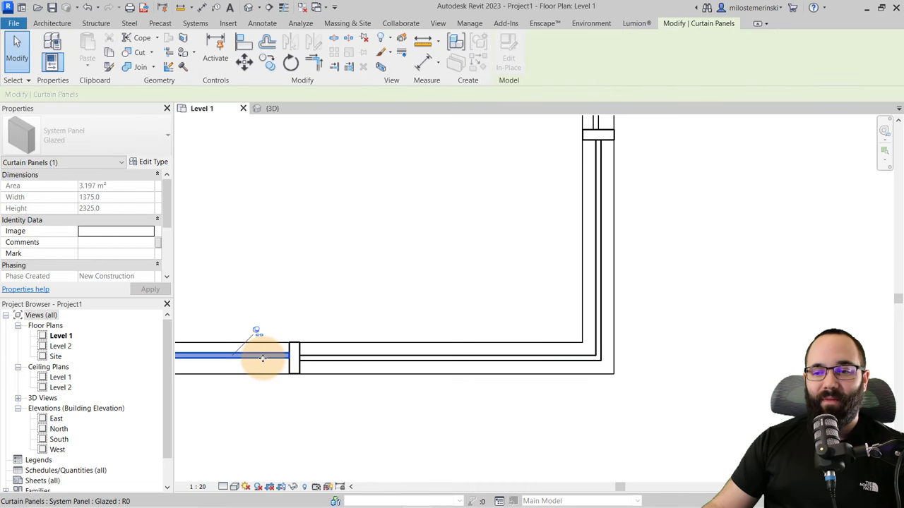
pyautogui.click(161, 163)
pyautogui.click(206, 180)
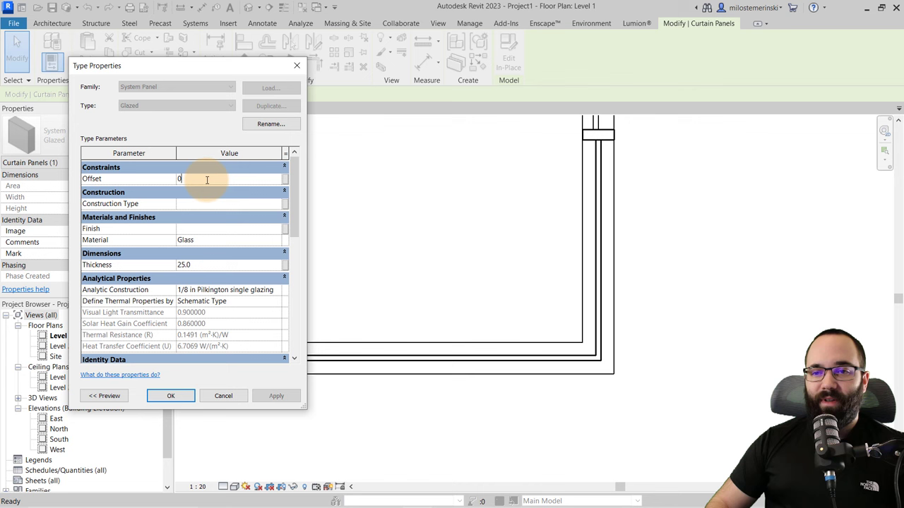
pyautogui.click(170, 395)
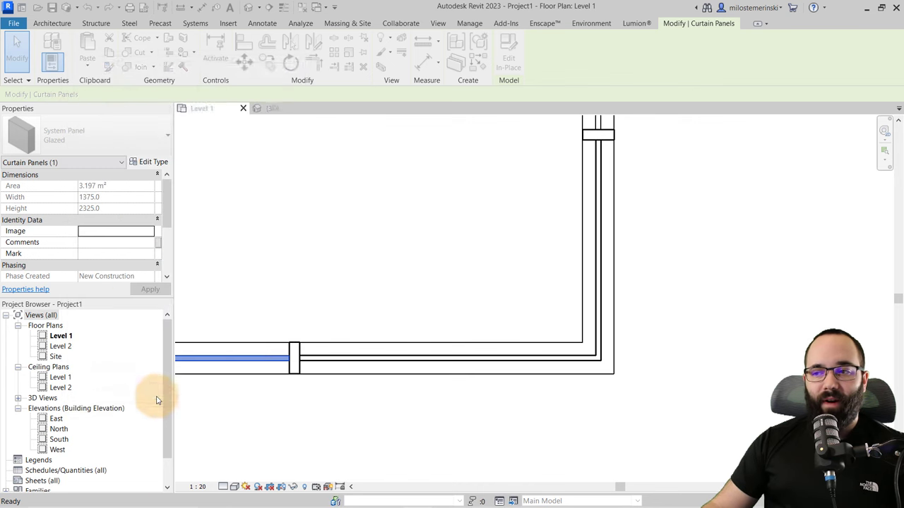
pyautogui.click(326, 314)
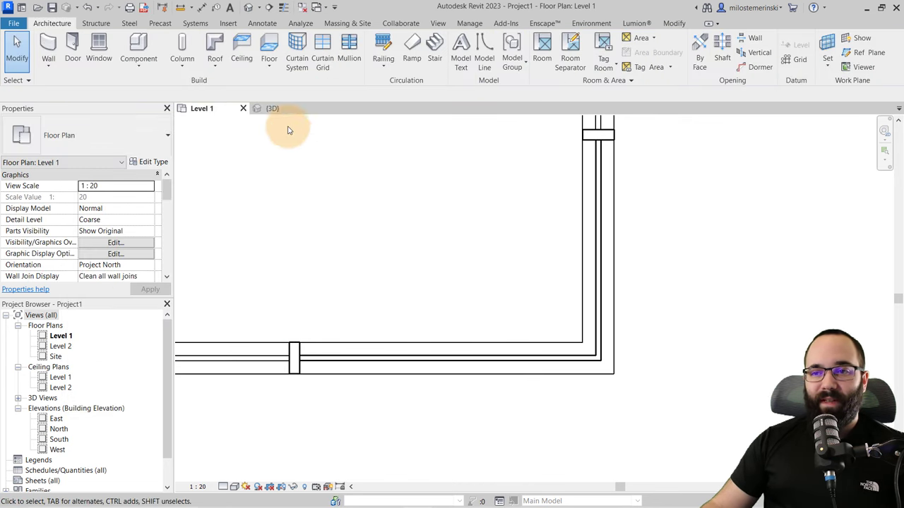
pyautogui.click(272, 108)
# Step: Orbit and zoom out around the mullion-free glass corner to compare it with the labelled corner-mullion examples
pyautogui.keyDown('shift'); pyautogui.moveTo(480, 317); pyautogui.dragTo(332, 357, button='middle'); pyautogui.keyUp('shift')
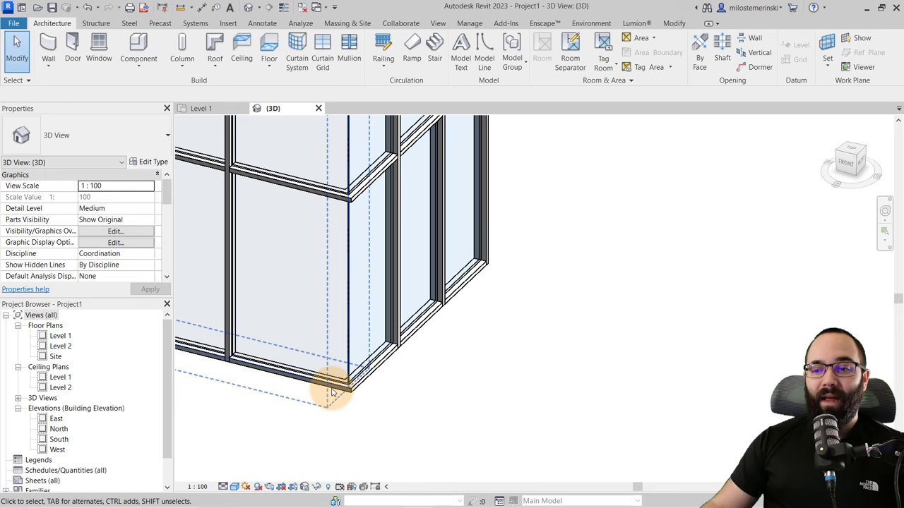
pyautogui.keyDown('shift'); pyautogui.moveTo(333, 392); pyautogui.dragTo(403, 410, button='middle'); pyautogui.keyUp('shift')
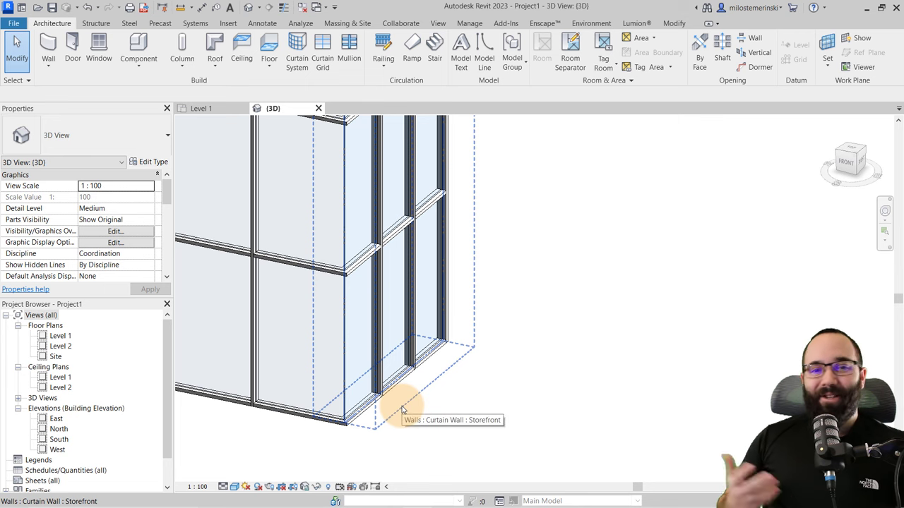
pyautogui.moveTo(400, 409)
pyautogui.keyDown('shift'); pyautogui.mouseDown(button='middle')
pyautogui.moveTo(446, 395)
pyautogui.moveTo(445, 384)
pyautogui.moveTo(424, 402)
pyautogui.moveTo(451, 401)
pyautogui.moveTo(471, 417)
pyautogui.moveTo(393, 398)
pyautogui.mouseUp(button='middle'); pyautogui.keyUp('shift')
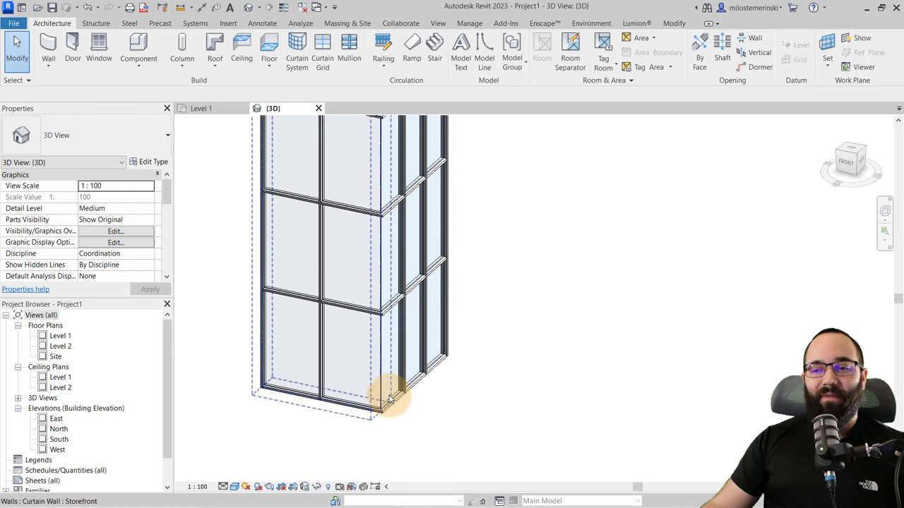
pyautogui.scroll(-5, 393, 398)
pyautogui.keyDown('shift'); pyautogui.moveTo(452, 403); pyautogui.dragTo(389, 410, button='middle'); pyautogui.keyUp('shift')
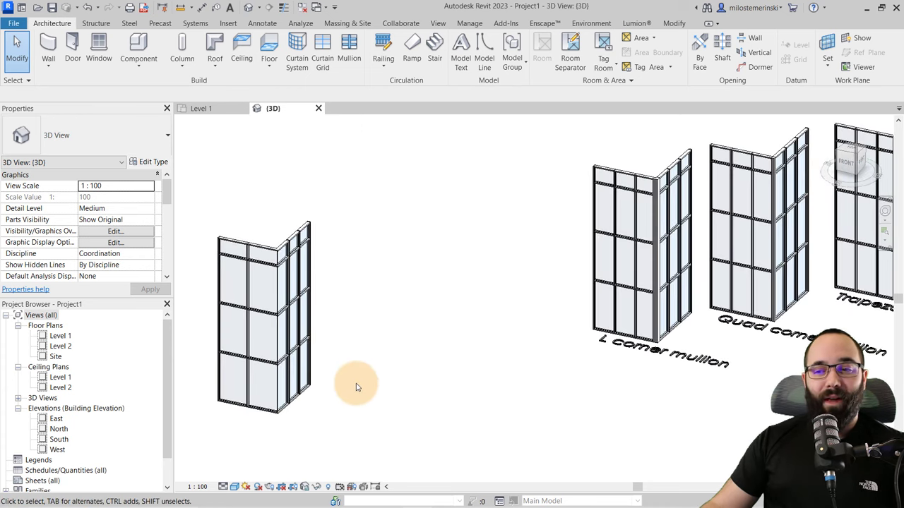
pyautogui.keyDown('shift'); pyautogui.moveTo(295, 296); pyautogui.dragTo(396, 346, button='middle'); pyautogui.keyUp('shift')
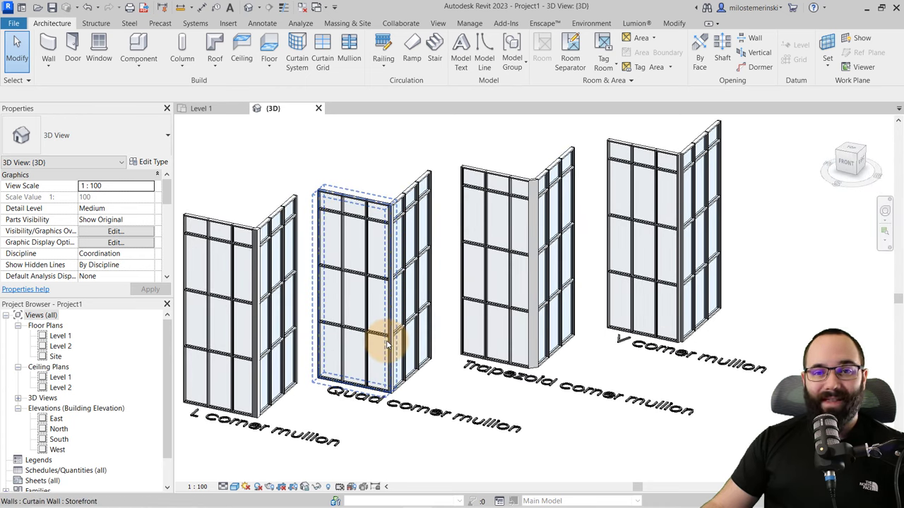